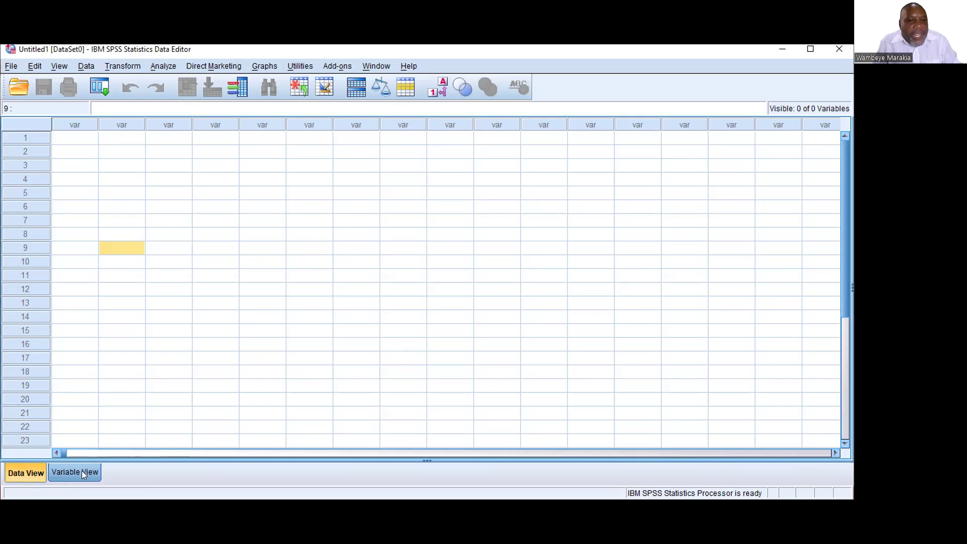
Define the first variable in the variable view, named Gender and labelled "What is you Gender".
left_click(61, 472)
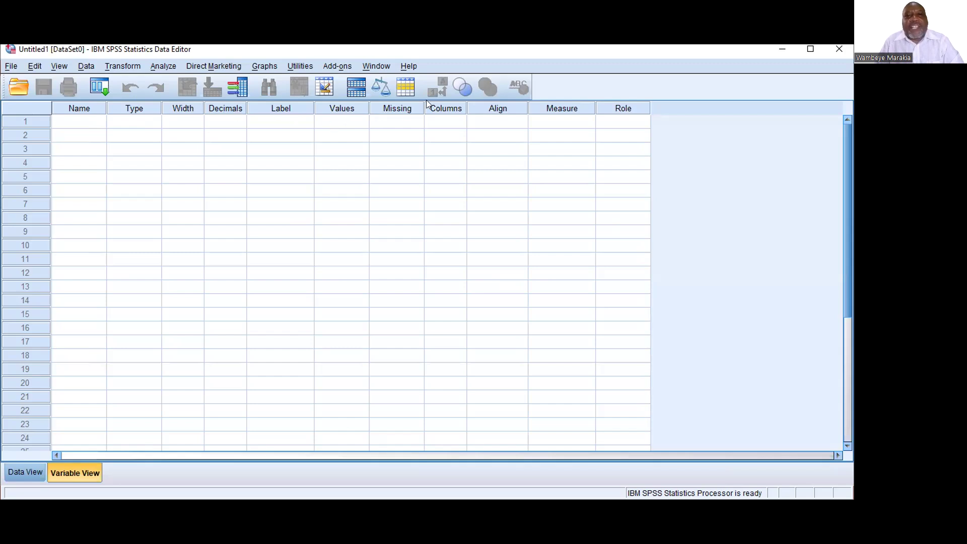
left_click(67, 125)
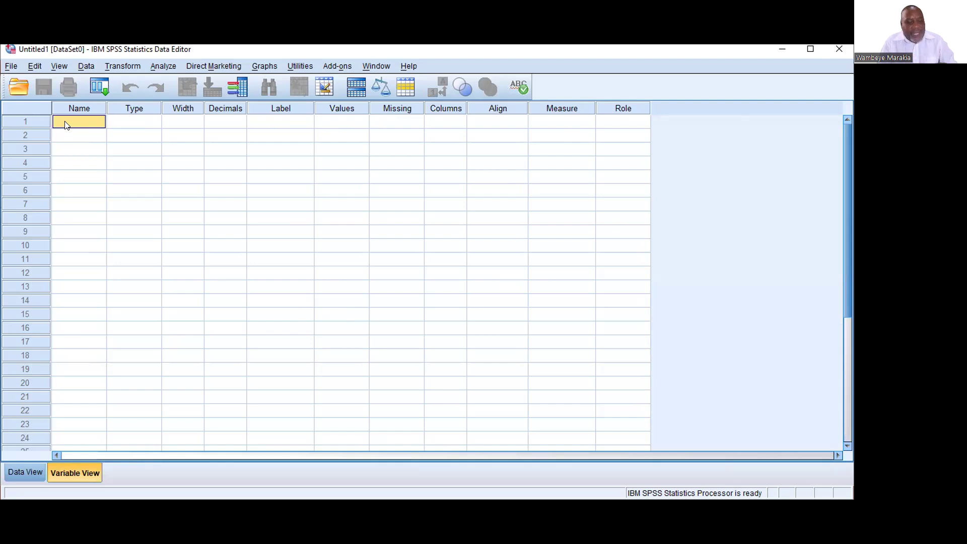
type("Gender")
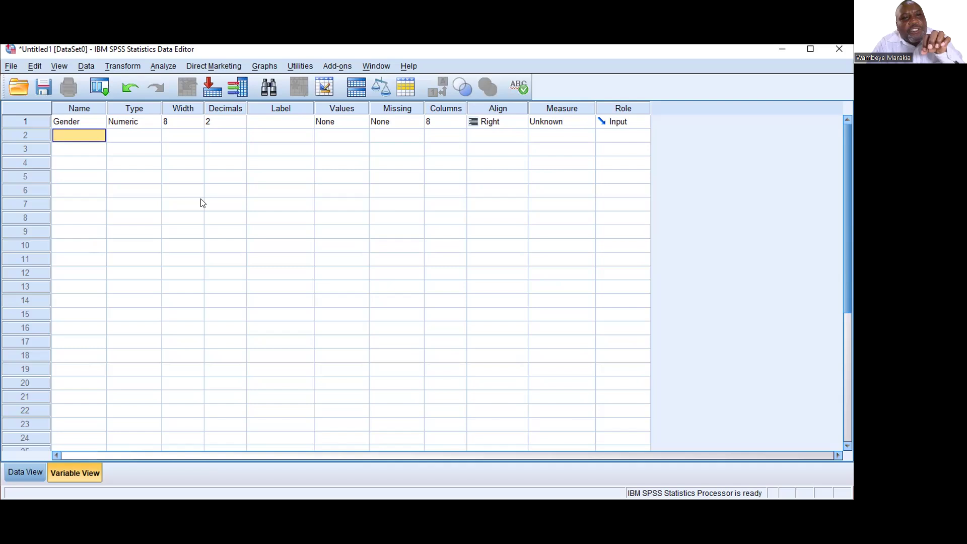
left_click(267, 124)
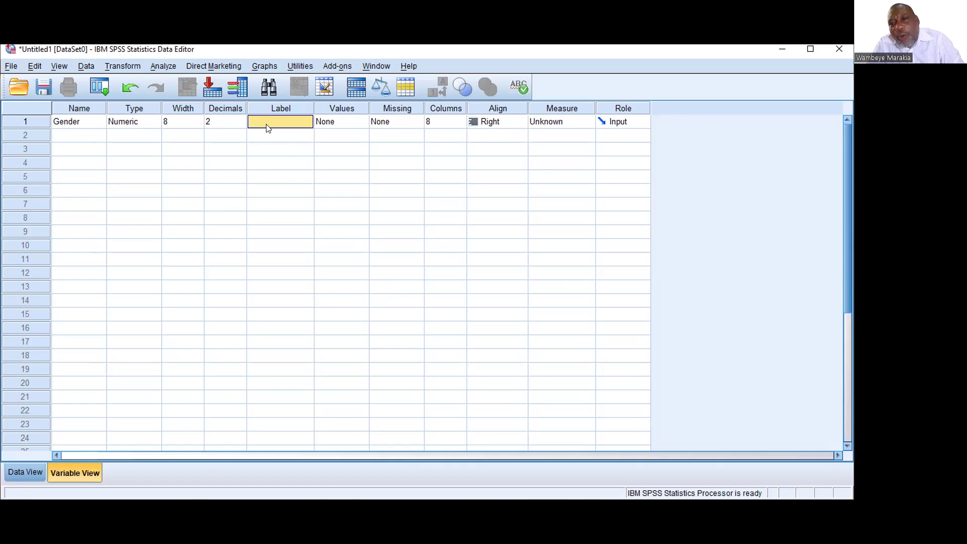
type("W")
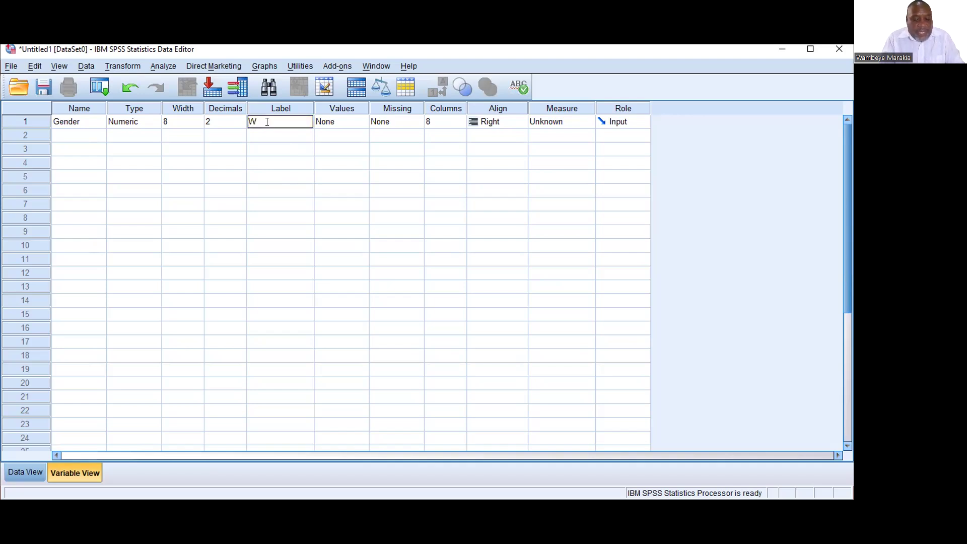
type("hat is you Gender")
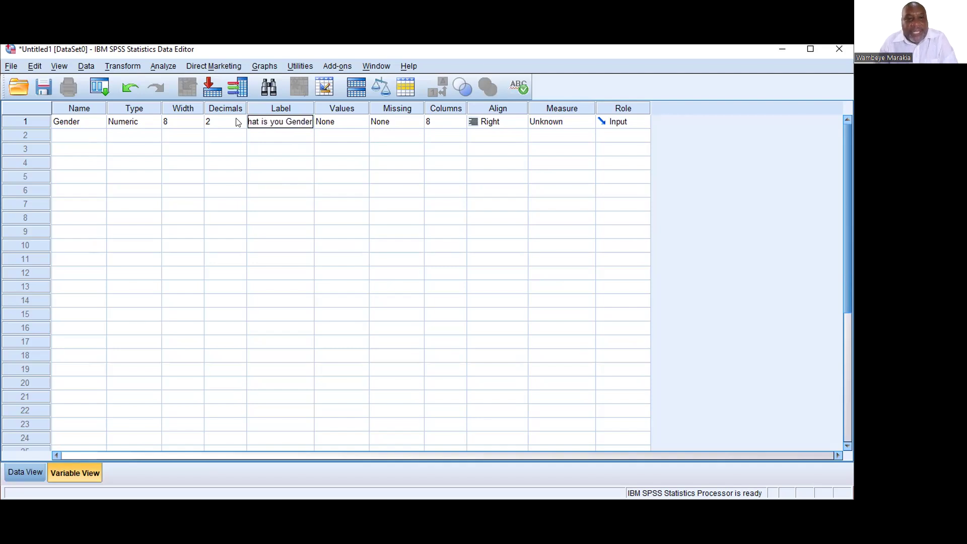
left_click(328, 123)
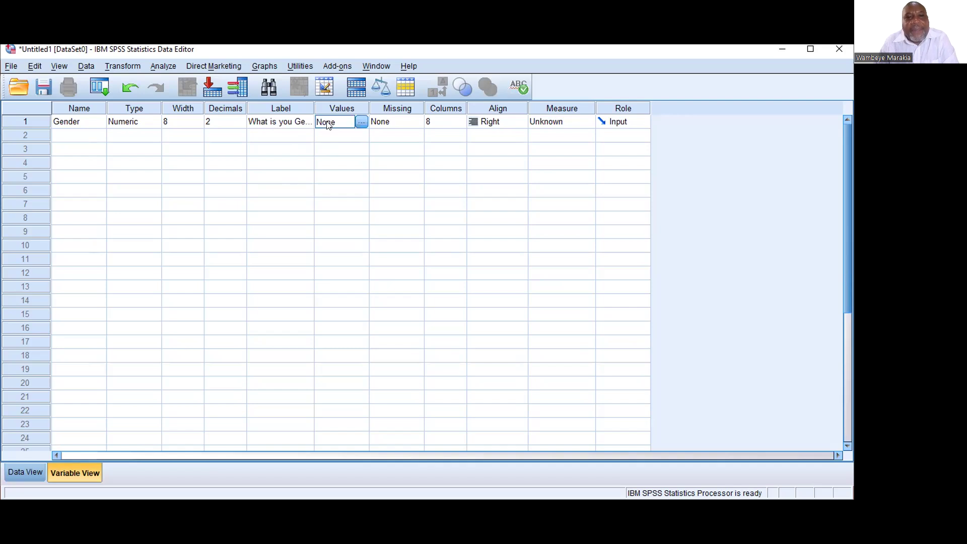
left_click(361, 122)
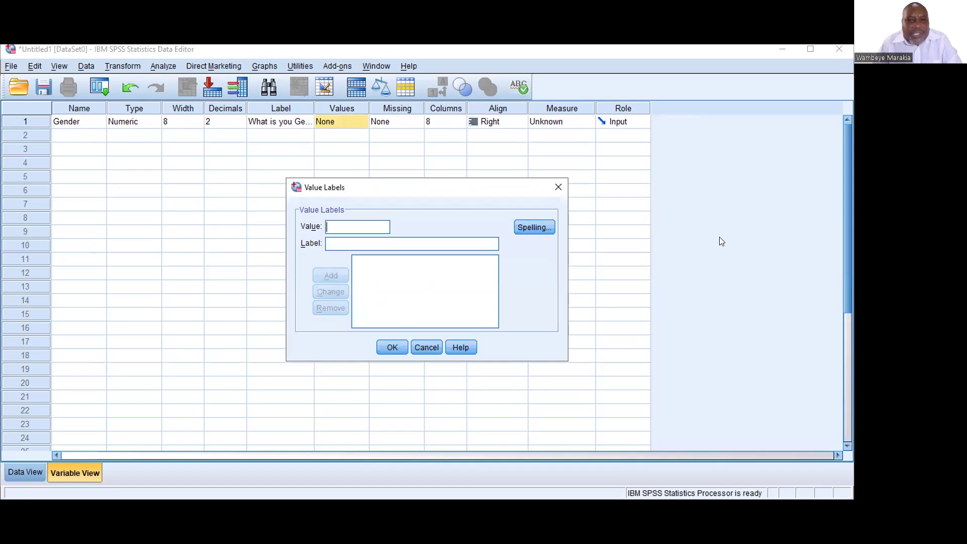
left_click(558, 187)
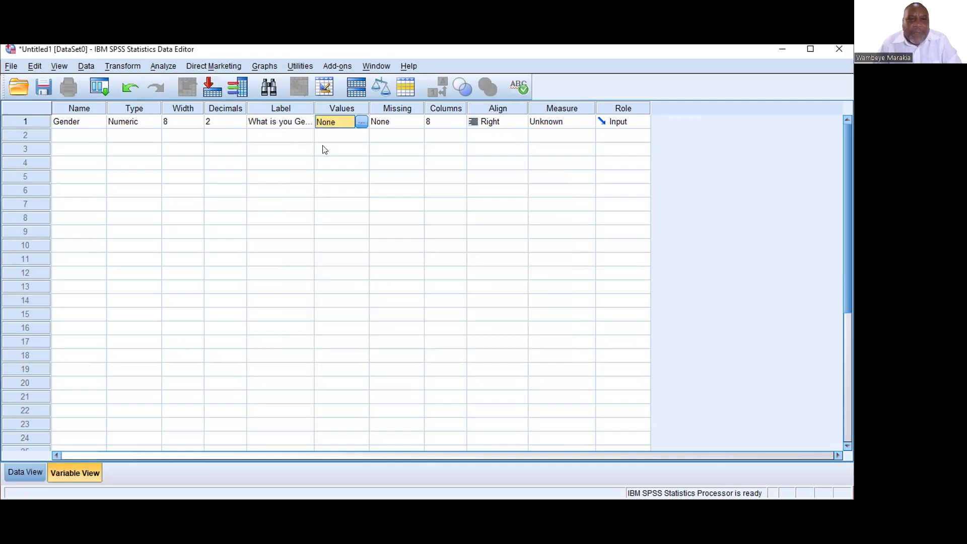
Add the value labels 1 = "Male" and 2 = "Female" to the Gender variable.
left_click(361, 124)
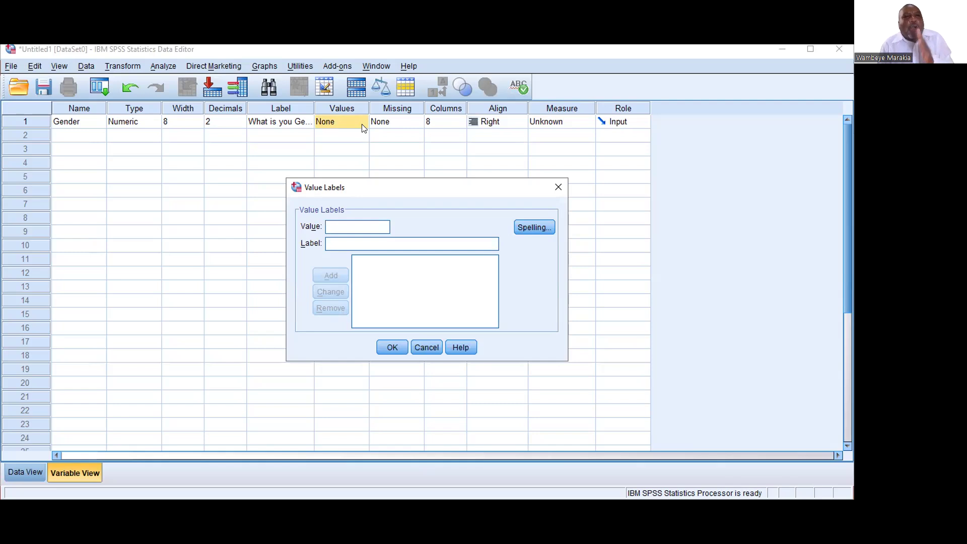
type("1")
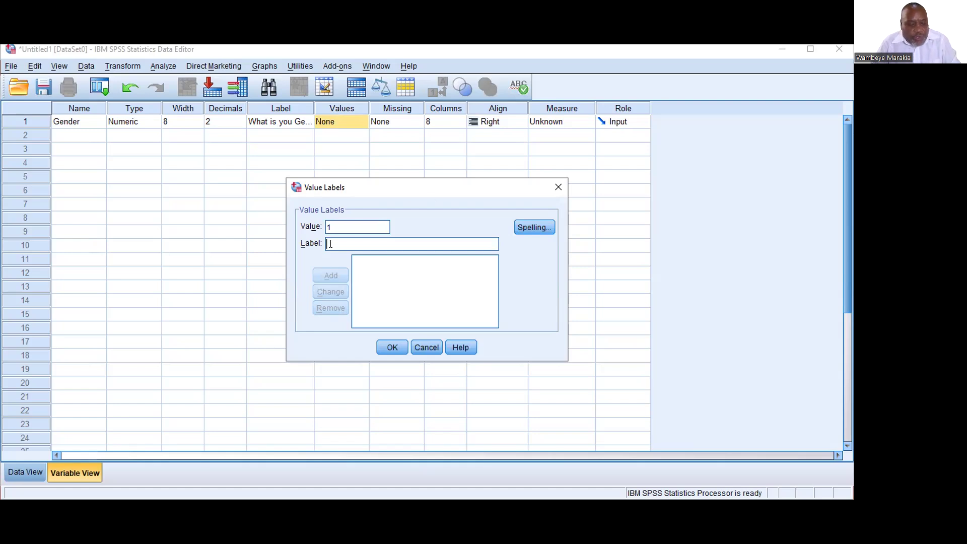
type("Male")
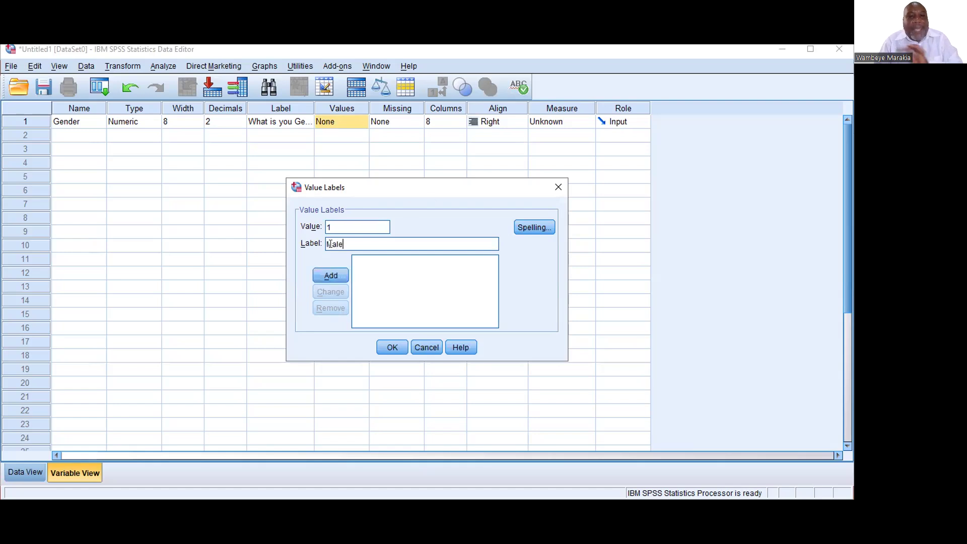
left_click(327, 279)
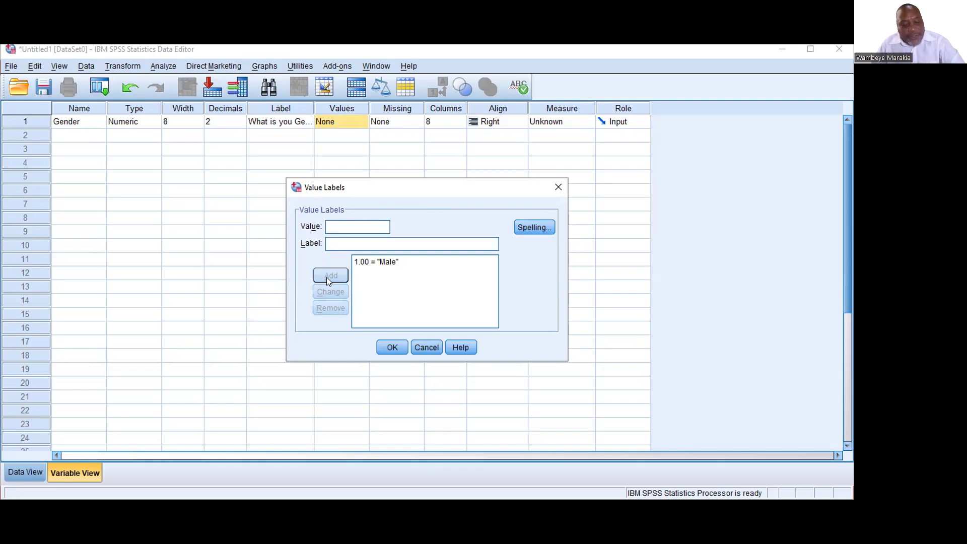
type("2")
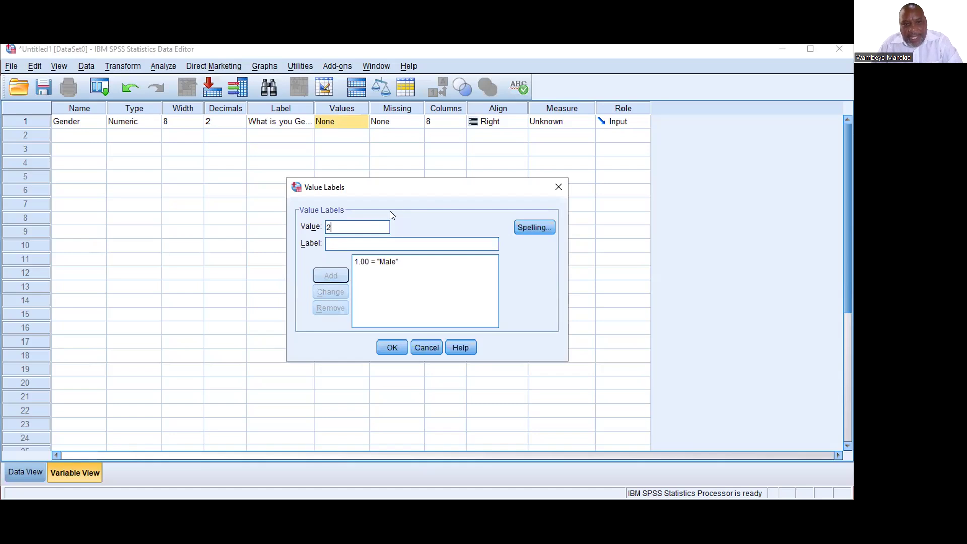
left_click(349, 244)
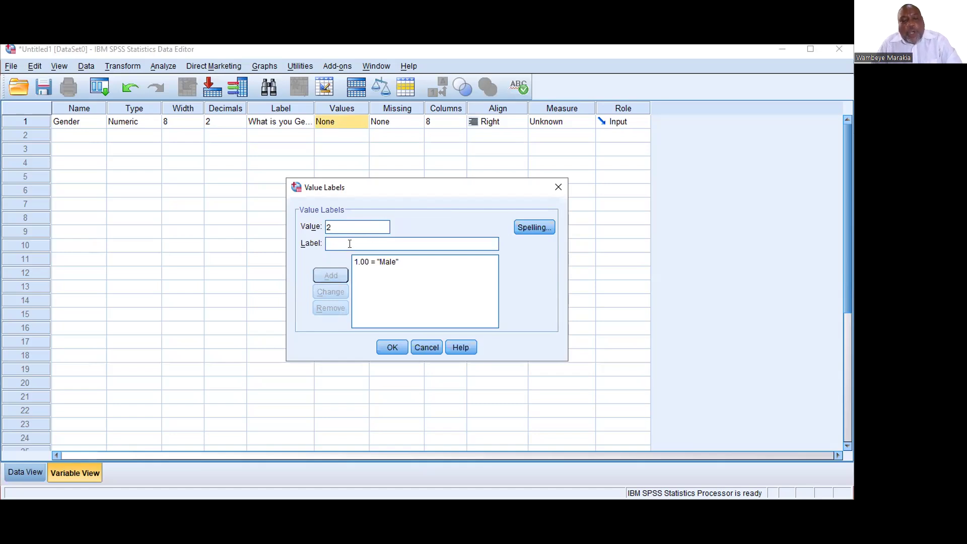
type("Female")
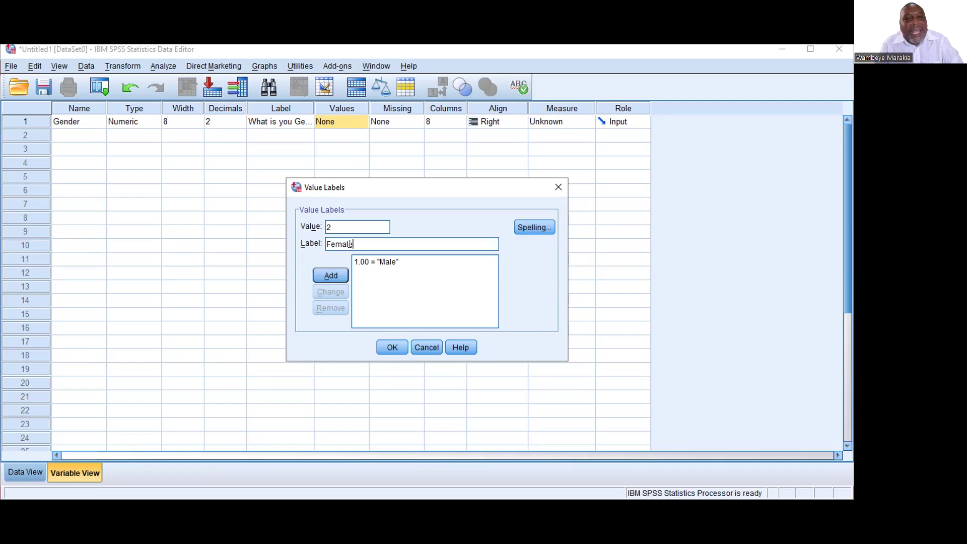
left_click(331, 275)
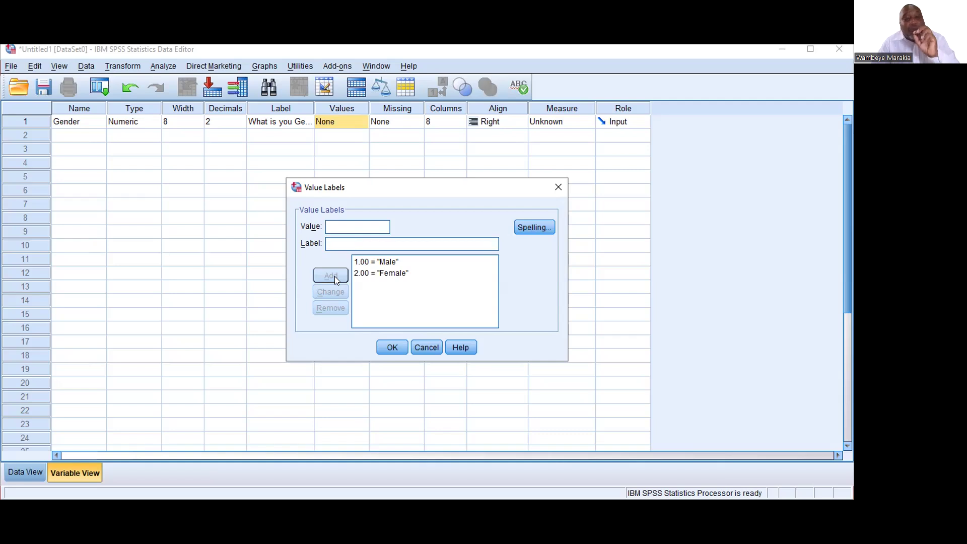
Add the value label 3 = "Others" for Gender and apply the value labels.
type("3")
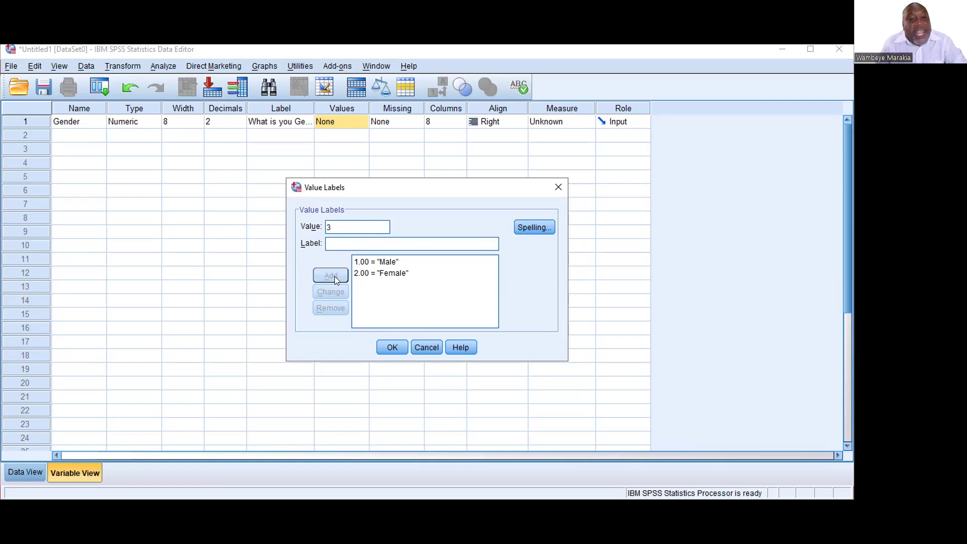
left_click(349, 241)
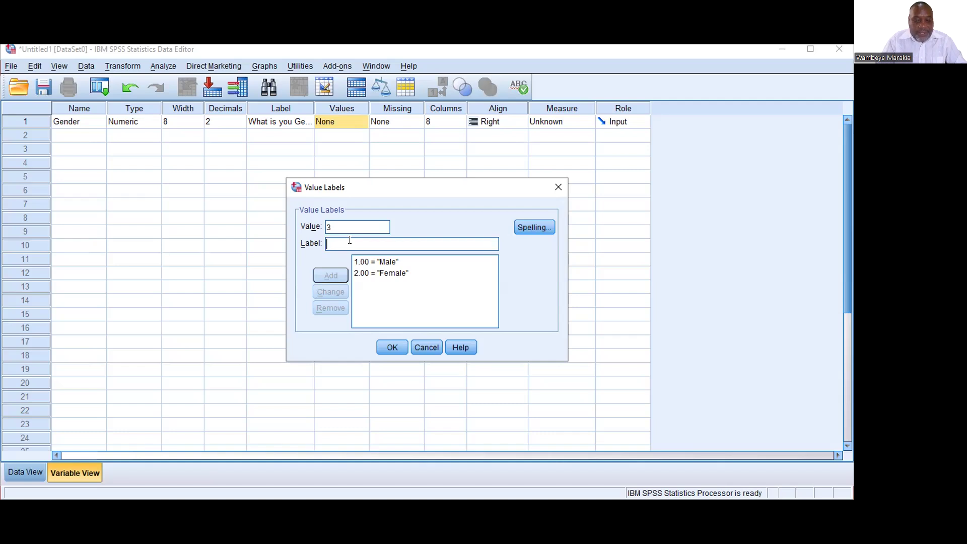
type("Others")
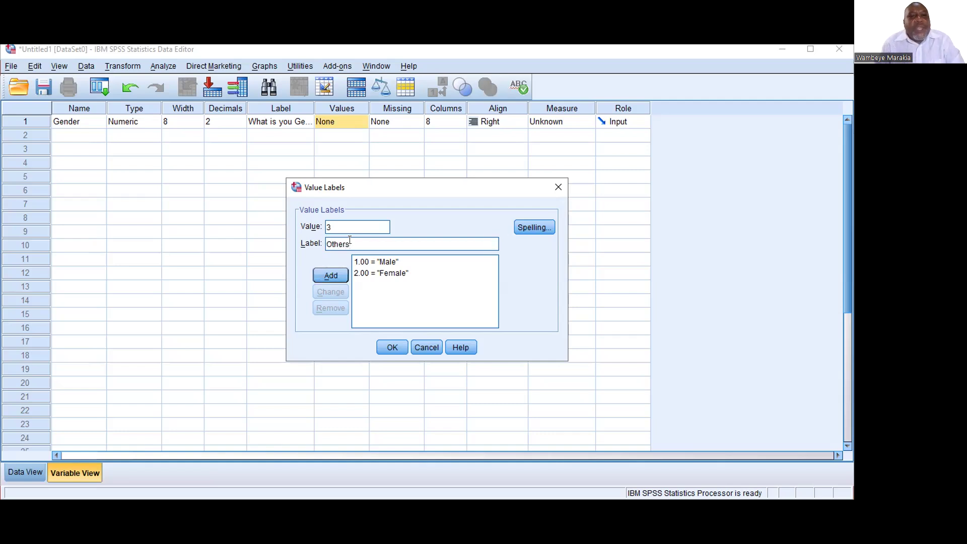
left_click(331, 275)
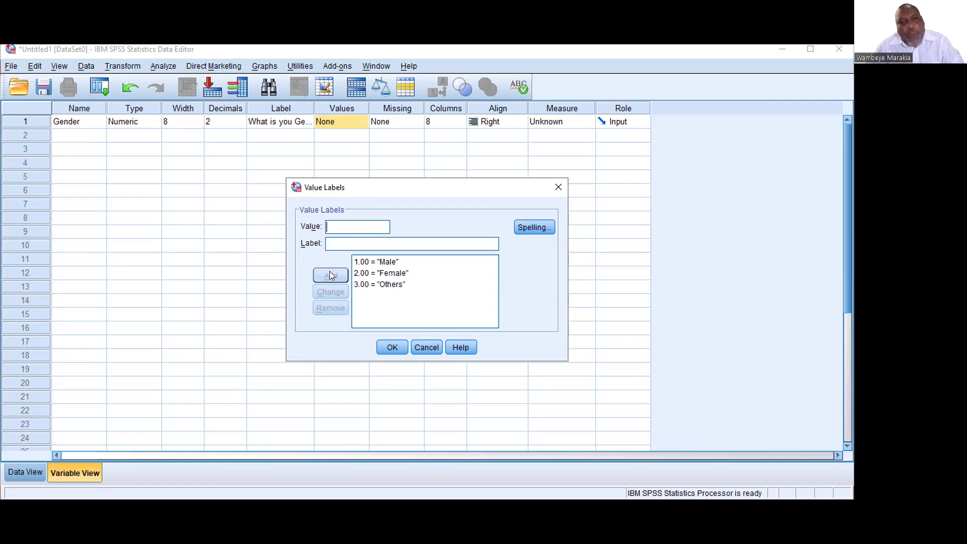
left_click(394, 348)
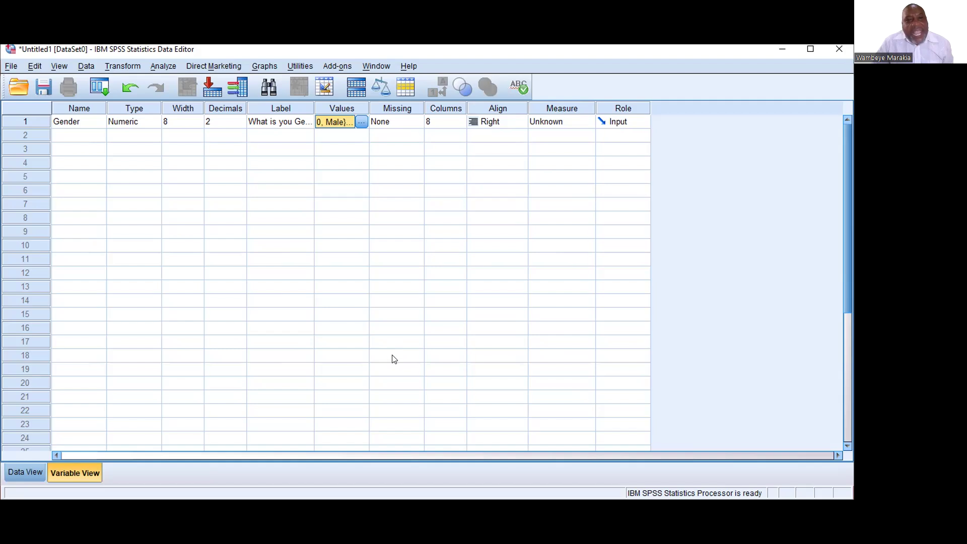
Set the Gender variable's decimals to 0 and review its value labels.
left_click(226, 122)
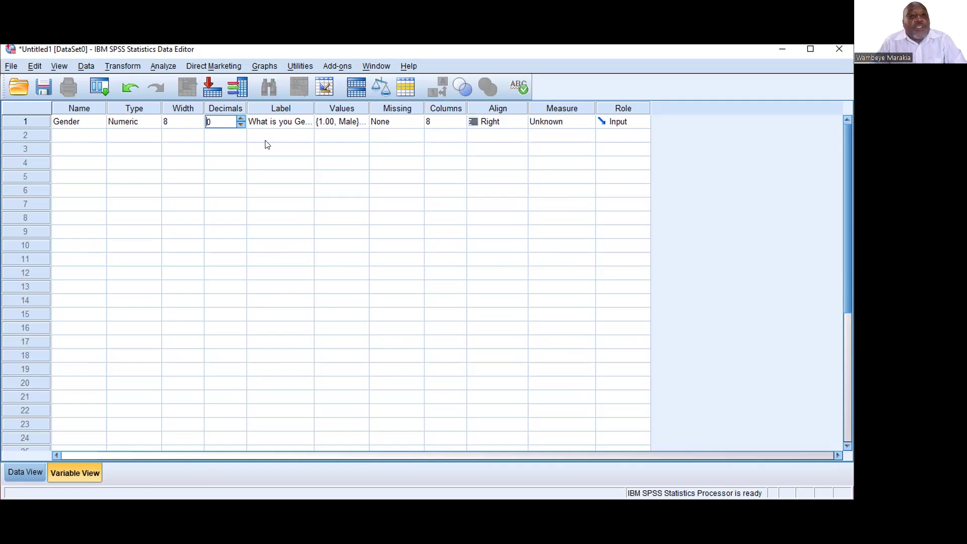
left_click(327, 123)
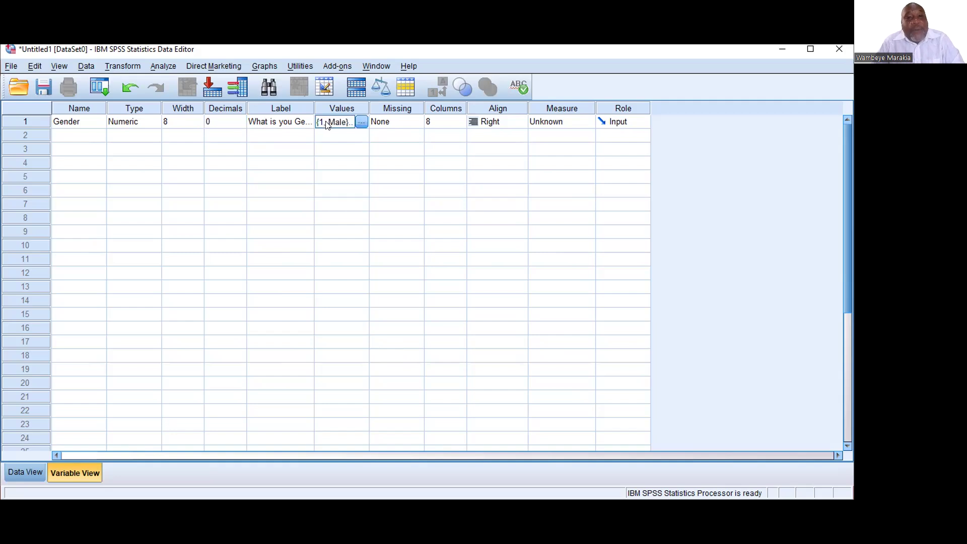
left_click(361, 122)
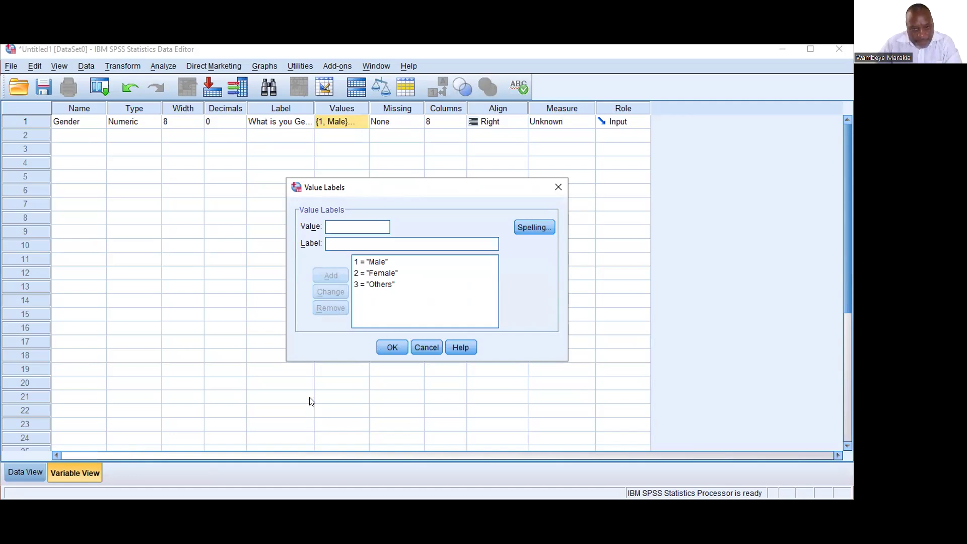
left_click(390, 347)
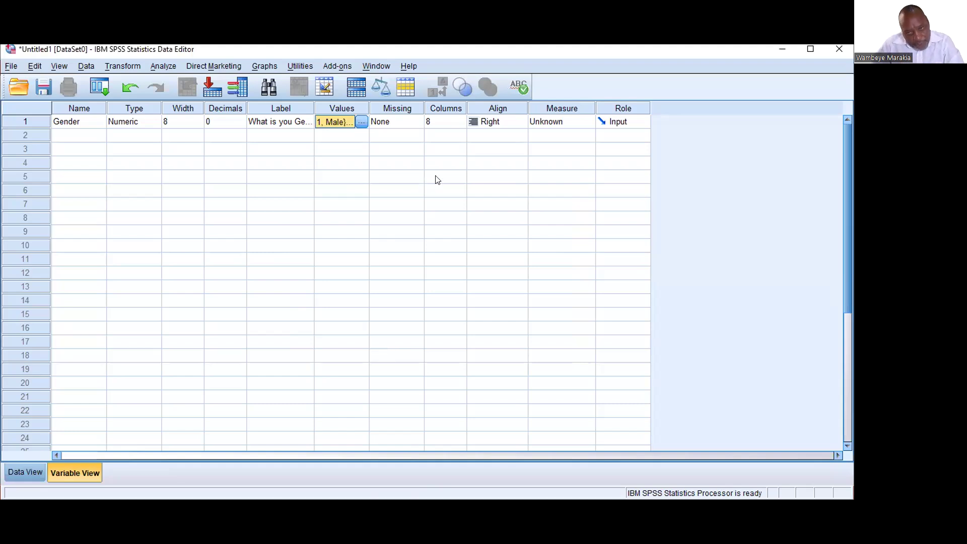
Set the Gender variable's measurement level to Nominal.
left_click(549, 123)
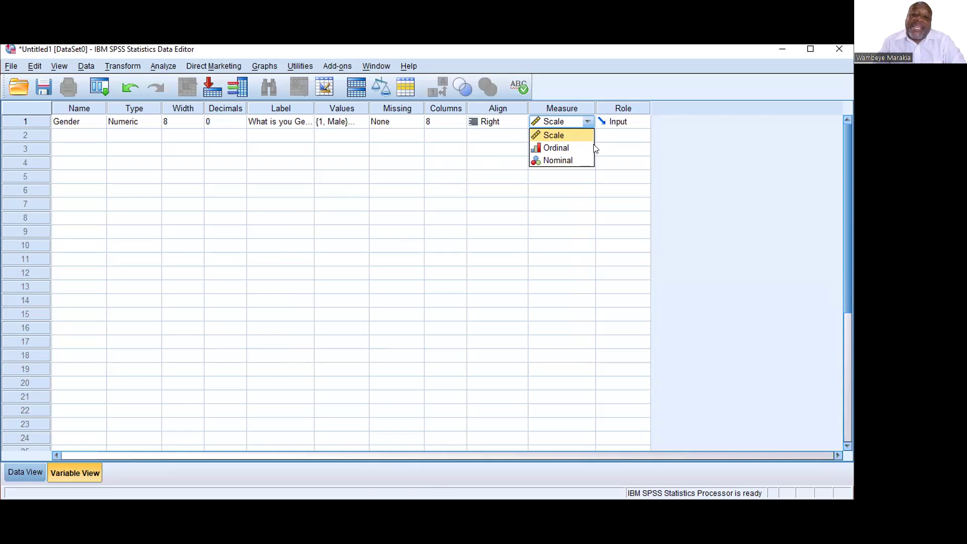
left_click(548, 160)
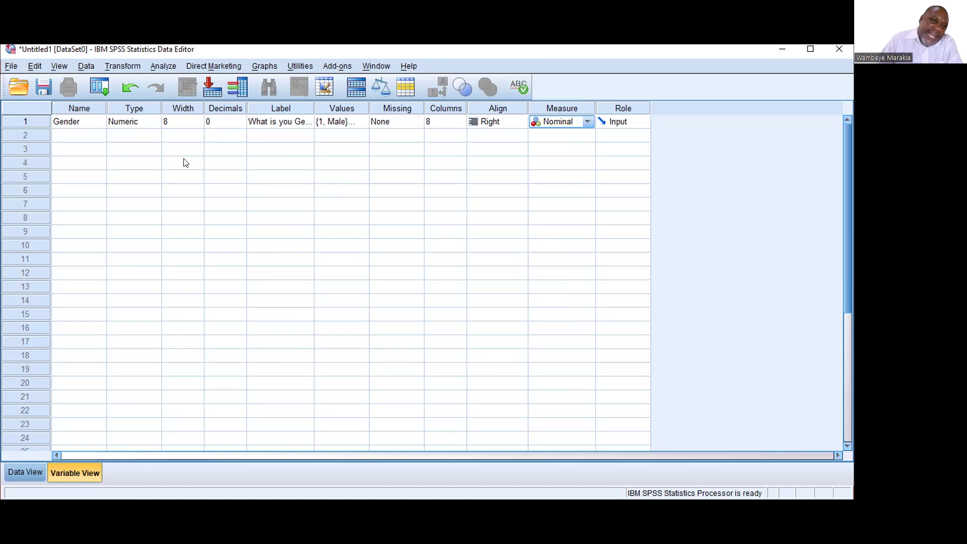
Add a second variable named Age in row 2 and set its decimals to 0.
left_click(65, 140)
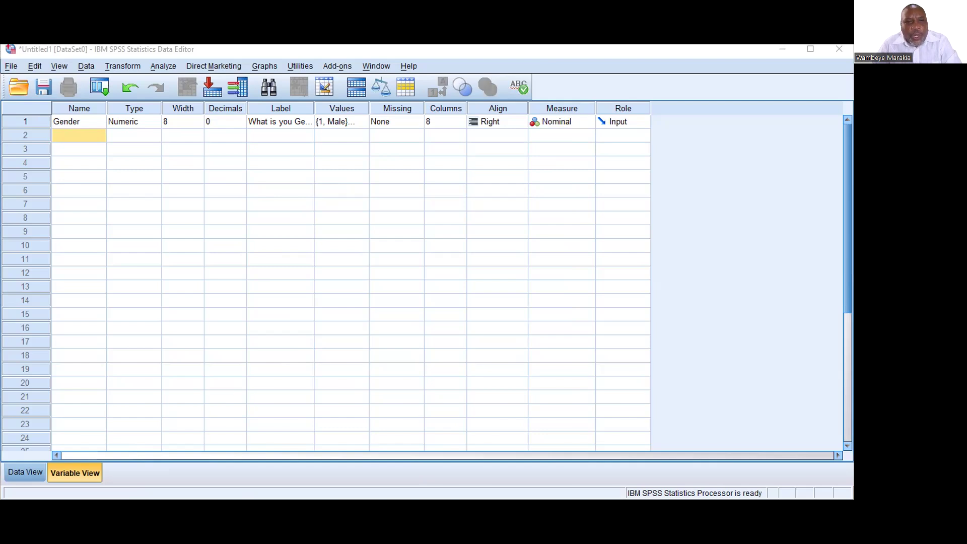
left_click(82, 137)
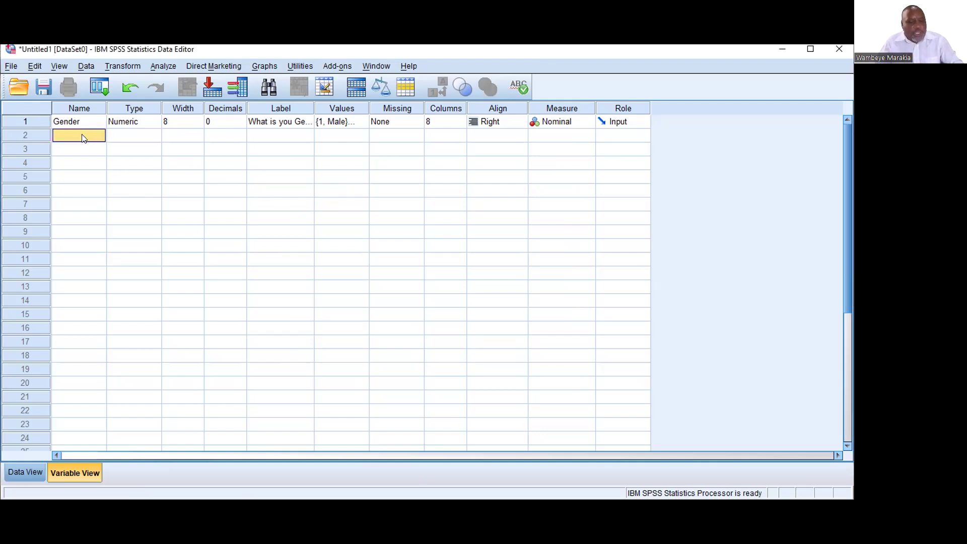
type("Age")
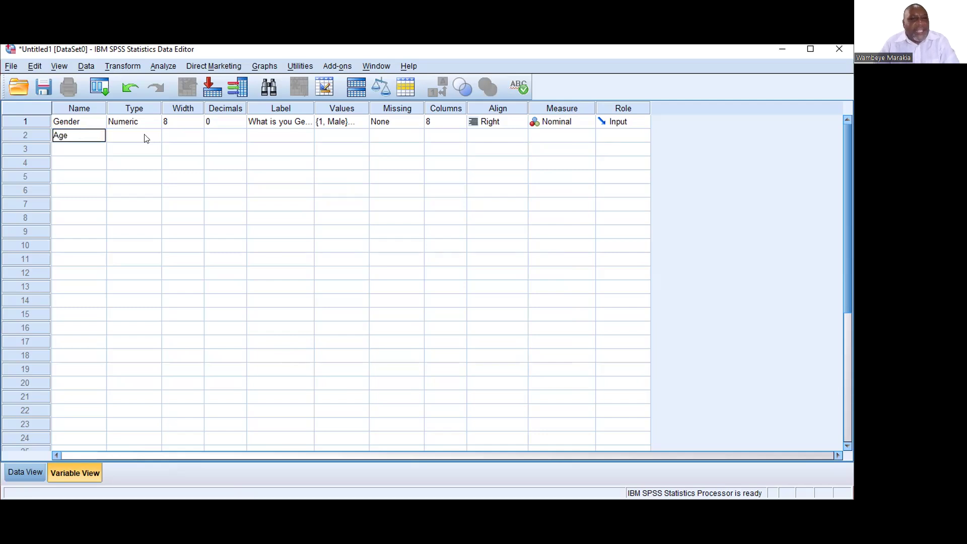
left_click(126, 151)
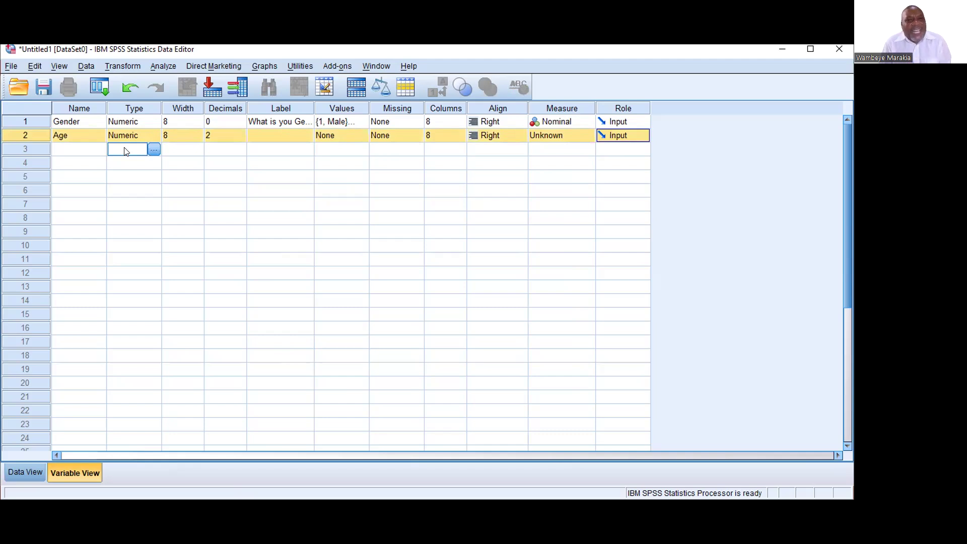
left_click(220, 134)
double_click(242, 139)
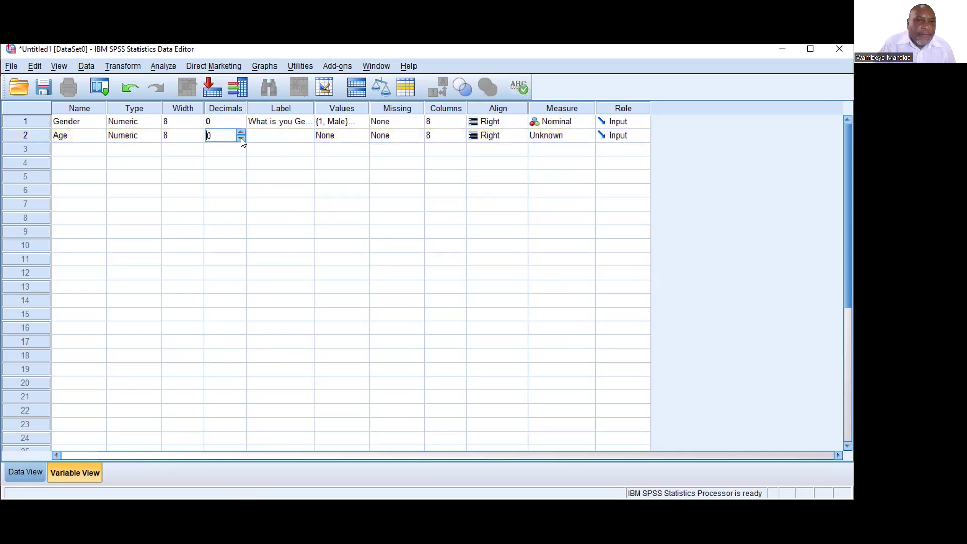
Enter "What is your Age" as the label of the Age variable.
left_click(258, 140)
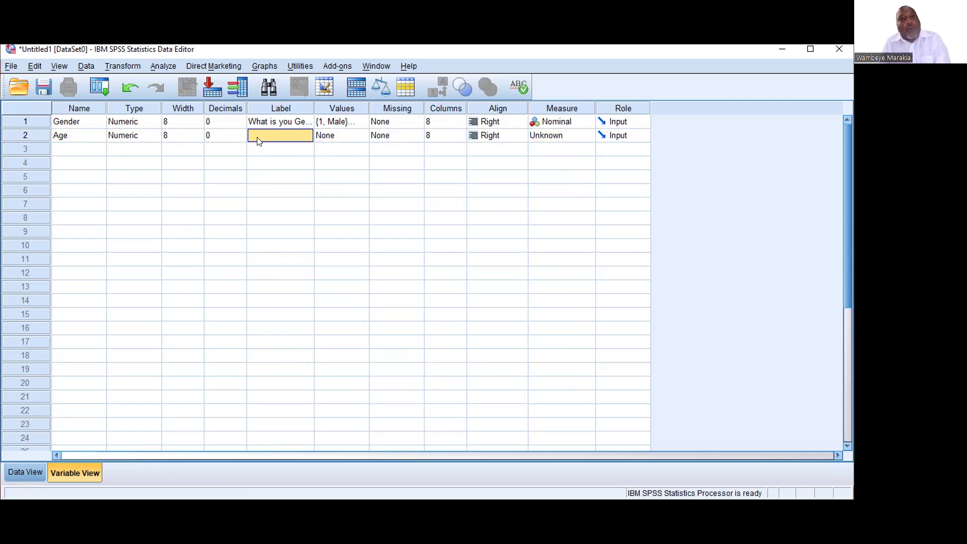
type("W")
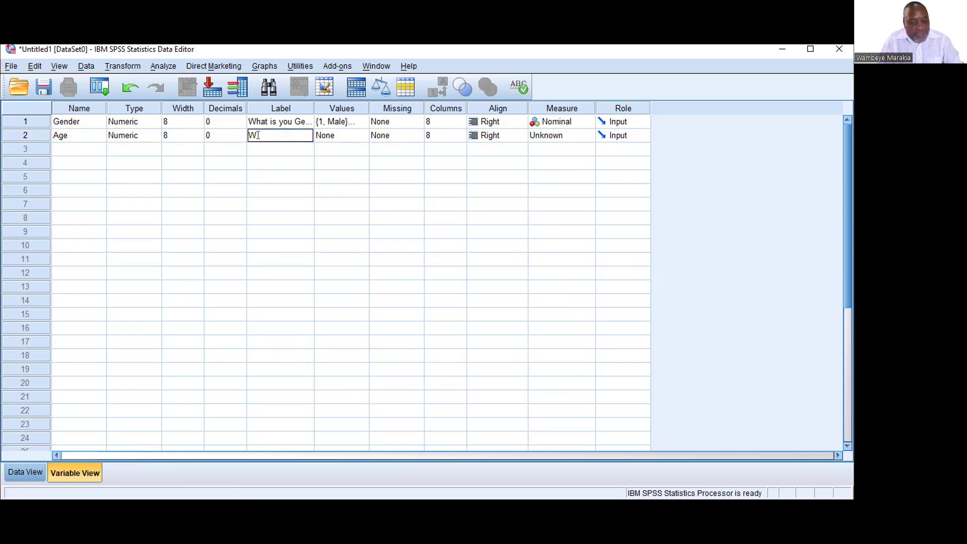
type("hat is yo")
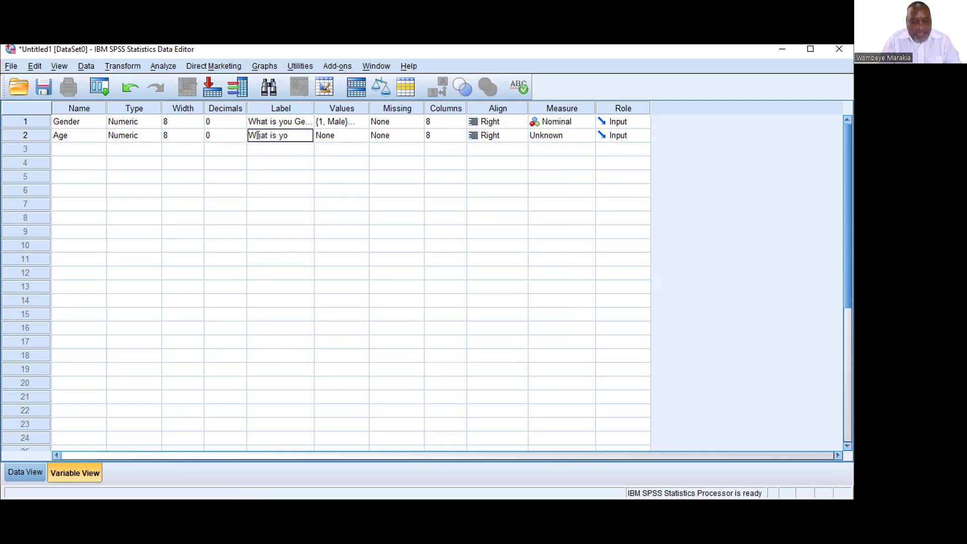
type("ur Age")
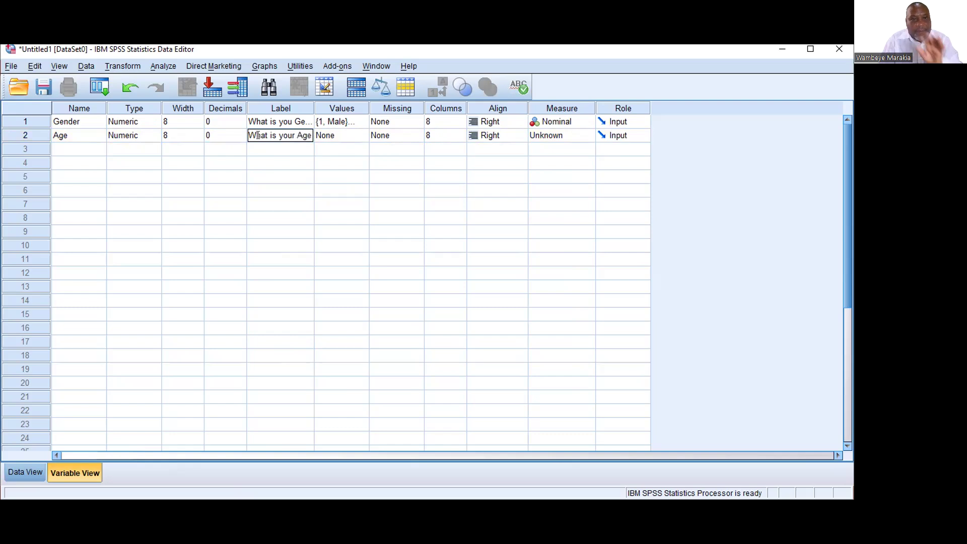
Open the value labels of the Age variable and add 1 = "Under 25".
left_click(325, 140)
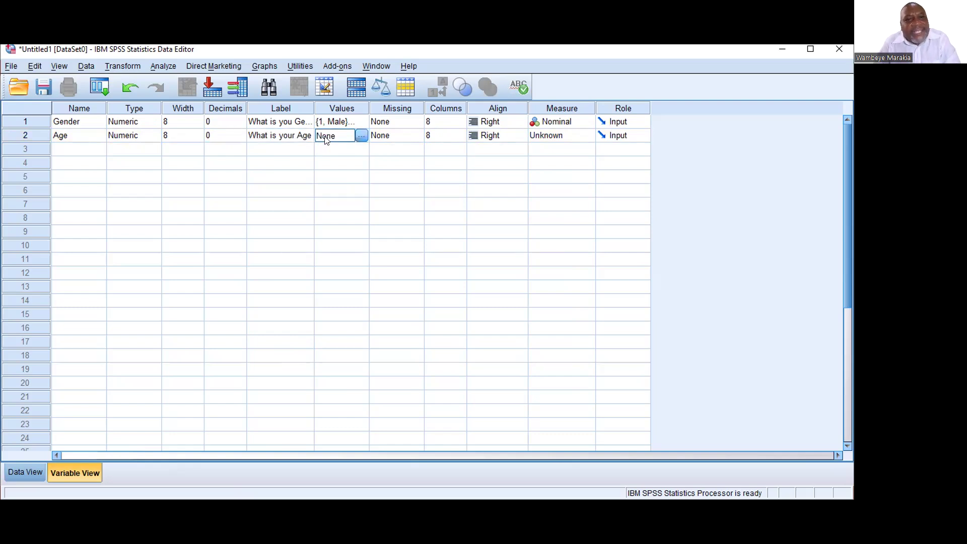
left_click(362, 136)
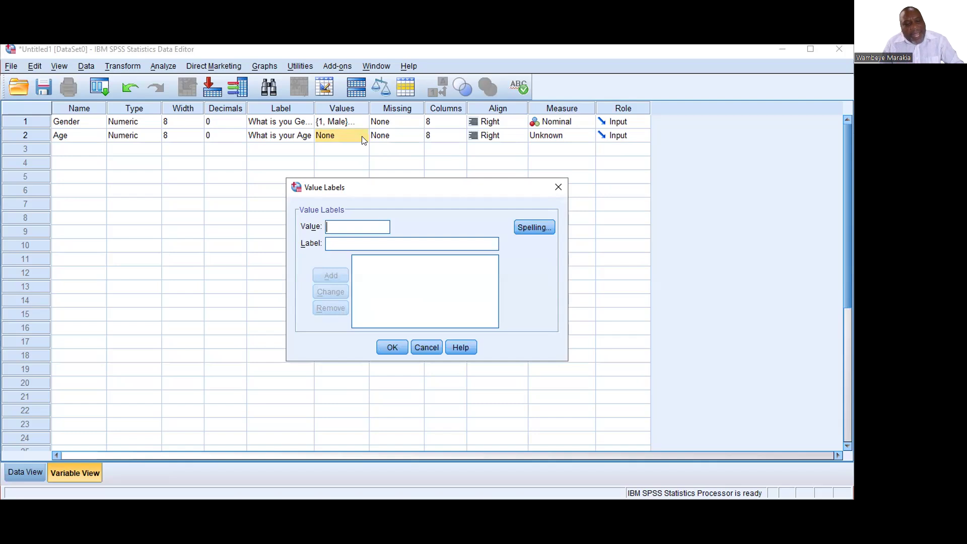
type("1")
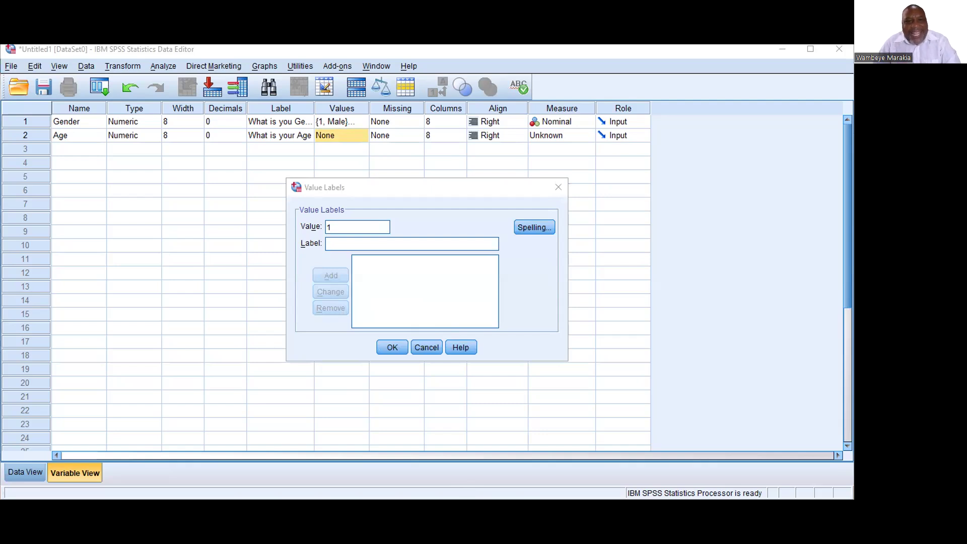
left_click(340, 243)
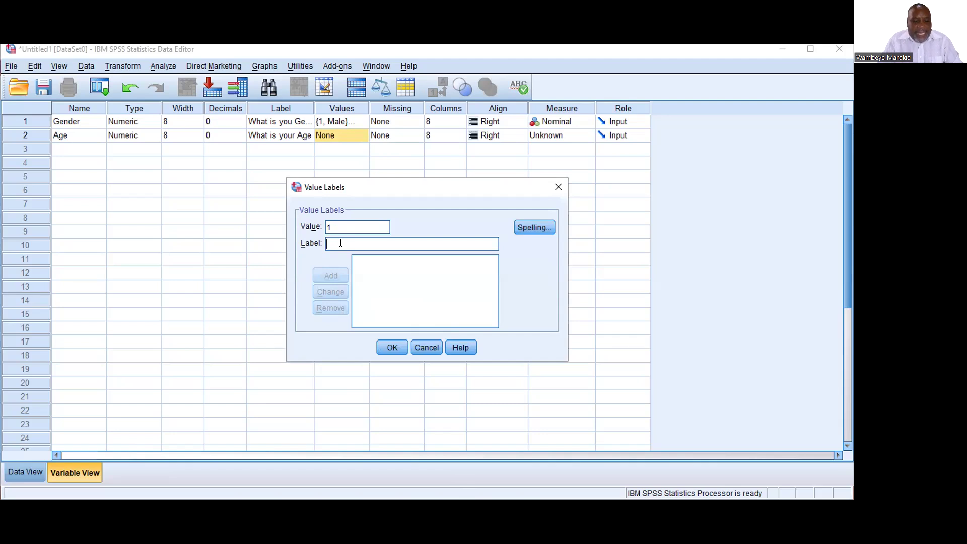
type("Under ")
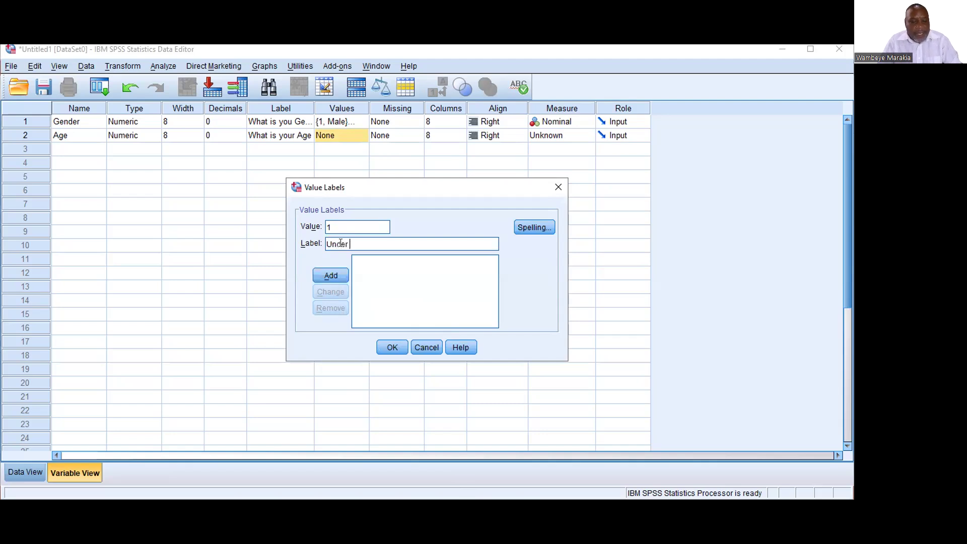
type("25")
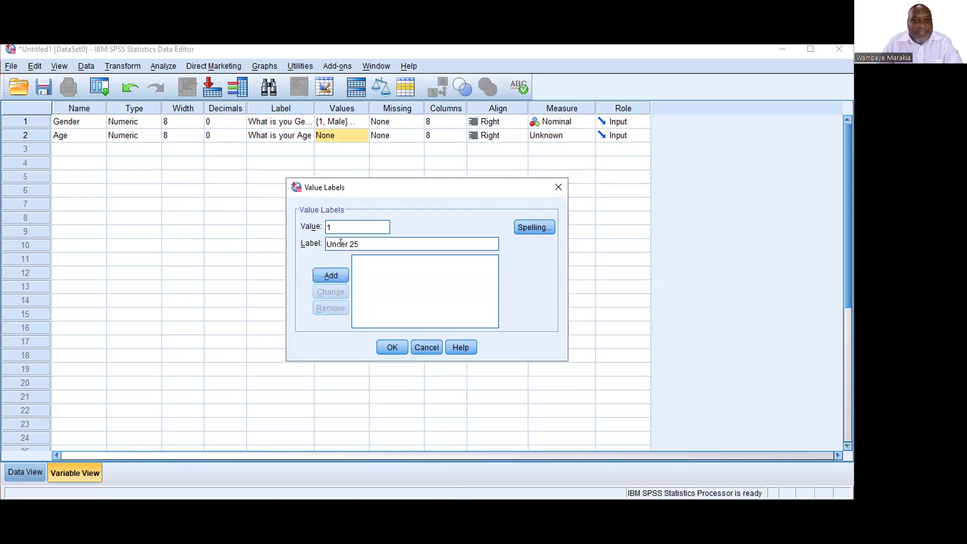
left_click(325, 276)
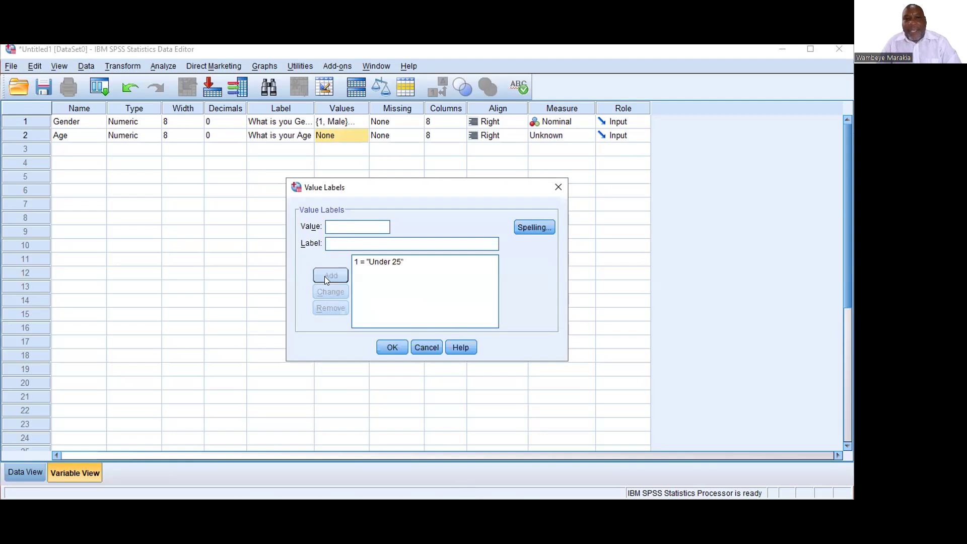
Add the value label 2 = "25-35" for the Age variable.
type("2")
left_click(336, 242)
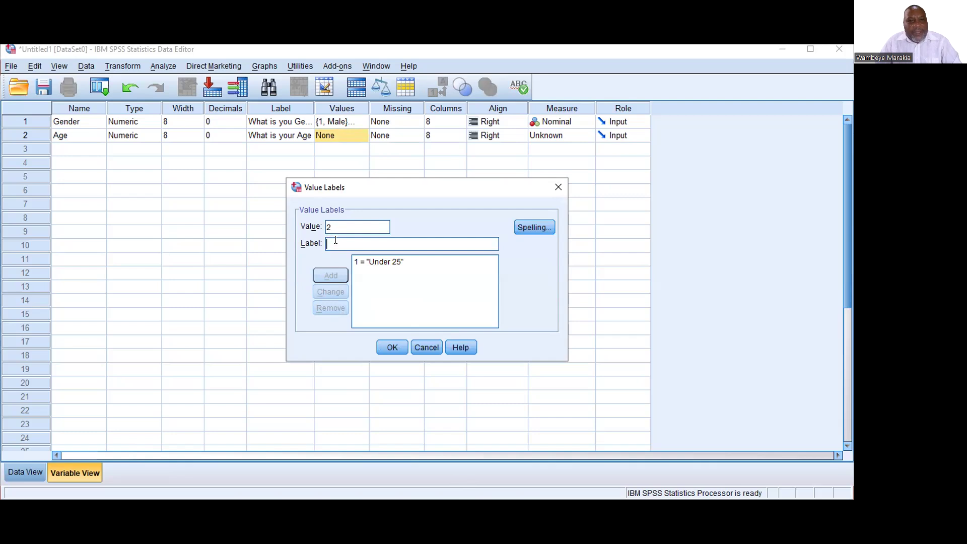
type("25-")
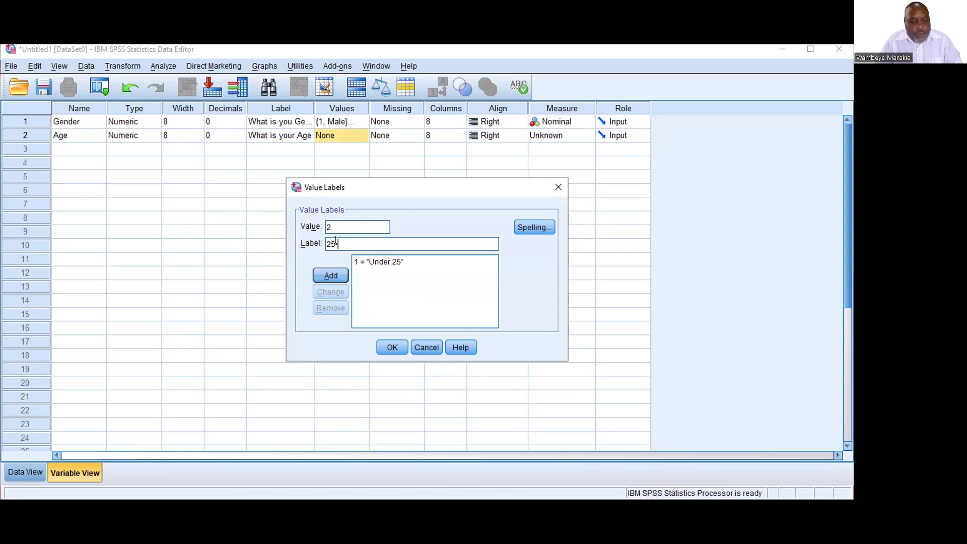
type("35")
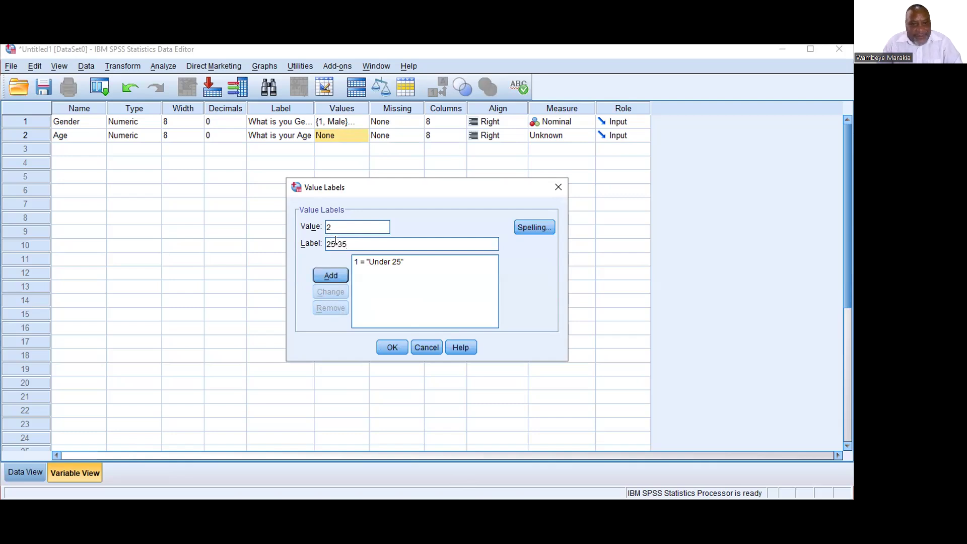
left_click(327, 275)
Add the value label 3 = "36-45" for the Age variable.
type("3")
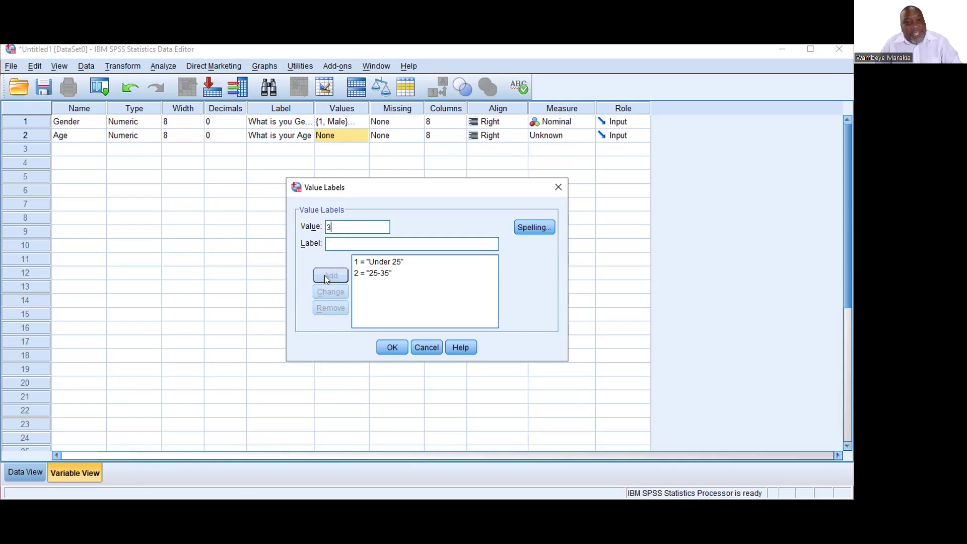
left_click(341, 243)
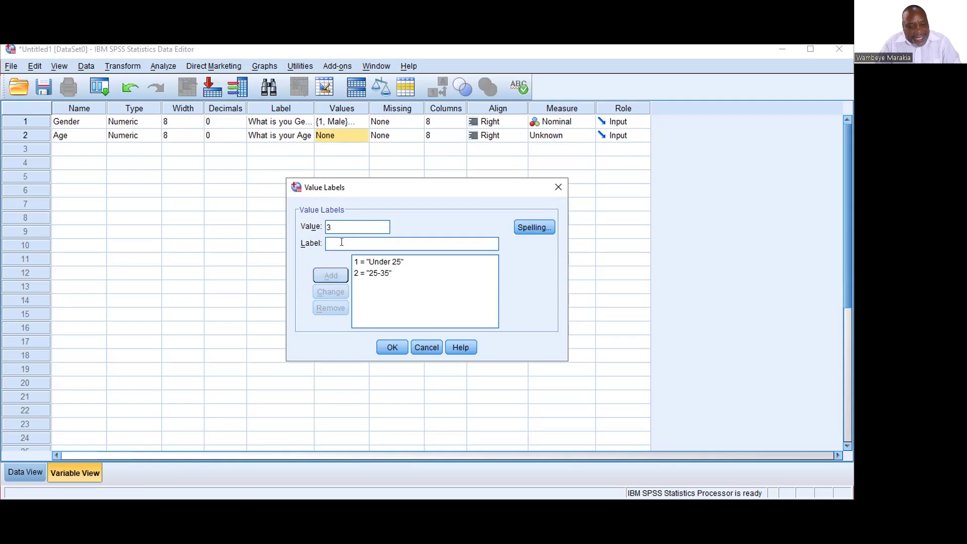
type("36")
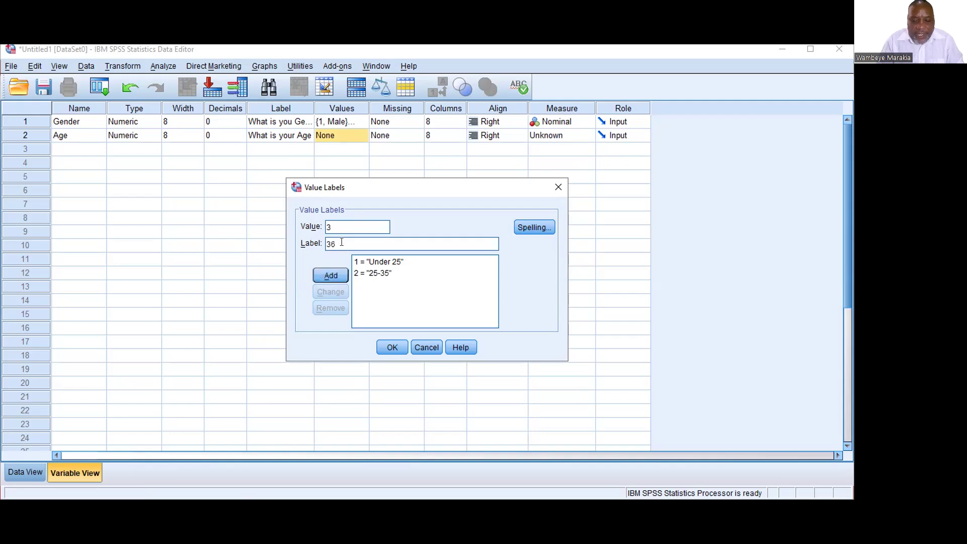
type("-45")
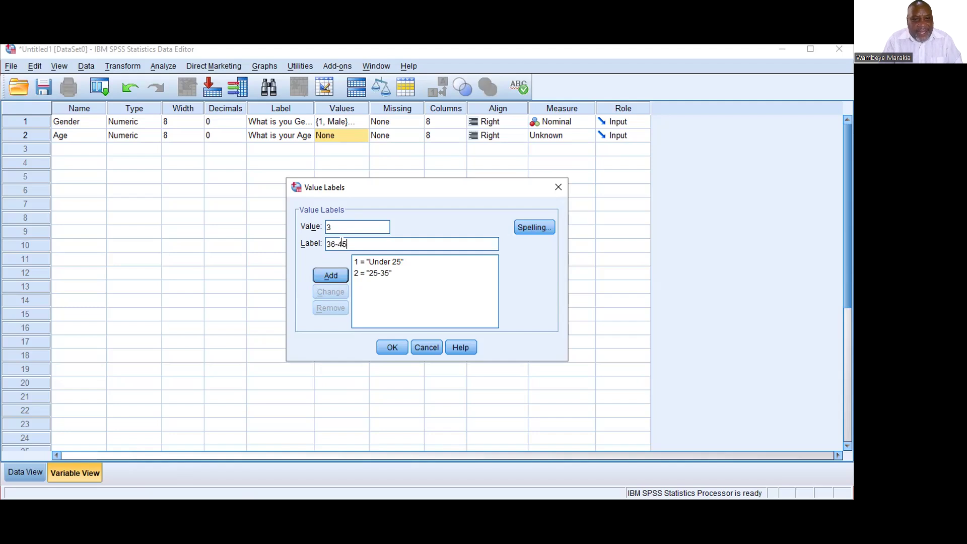
left_click(328, 276)
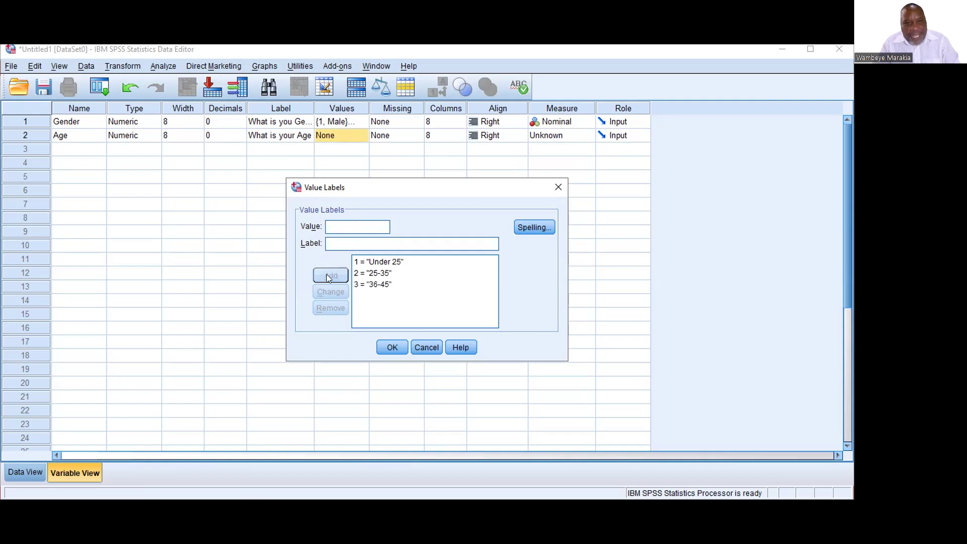
Add the value label 4 = "46-55" for the Age variable.
type("4")
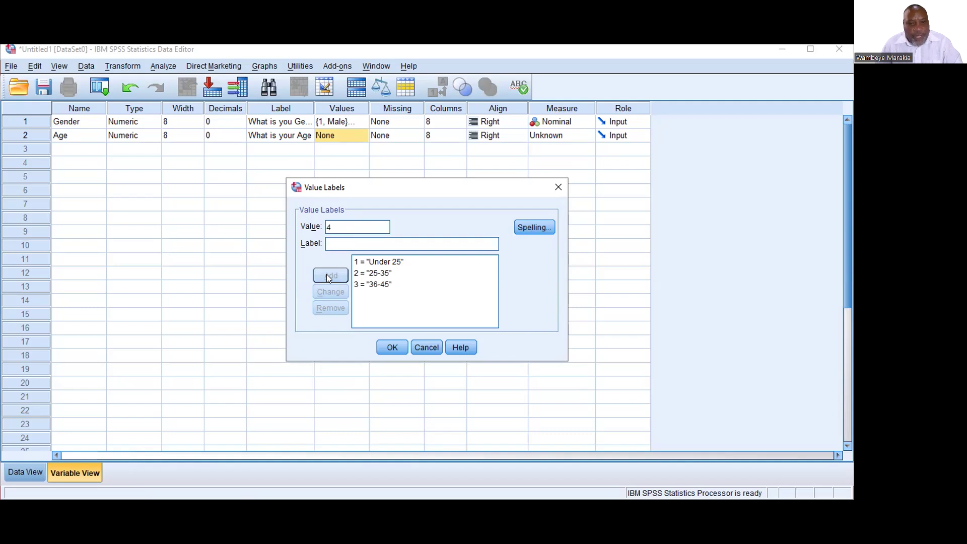
left_click(327, 244)
type("46")
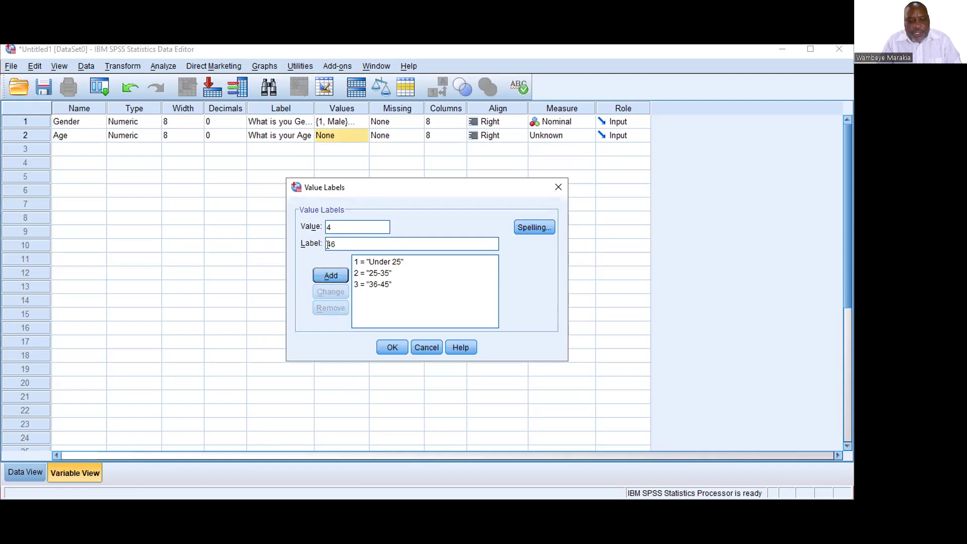
type("-55")
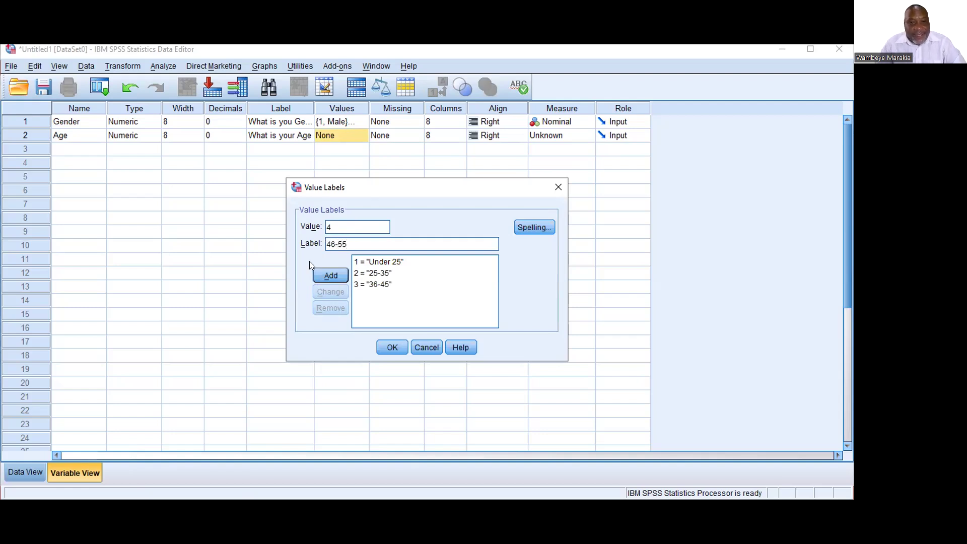
left_click(332, 277)
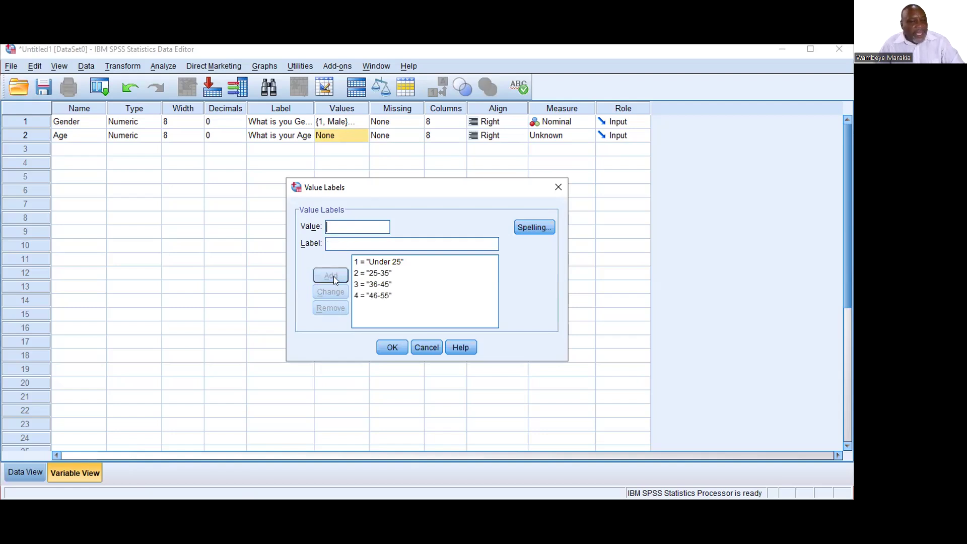
Add the value label 5 = "above 56" for Age and apply the value labels.
left_click(338, 226)
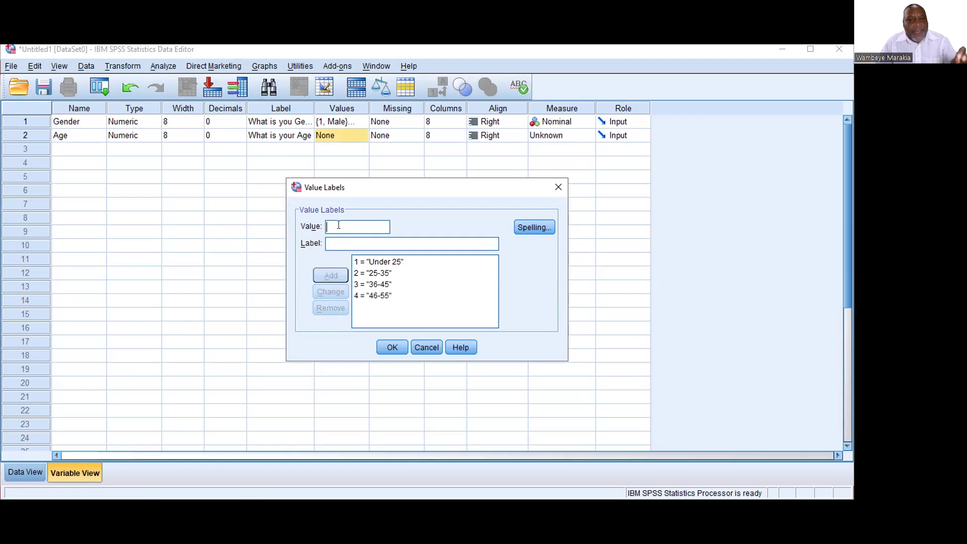
type("5")
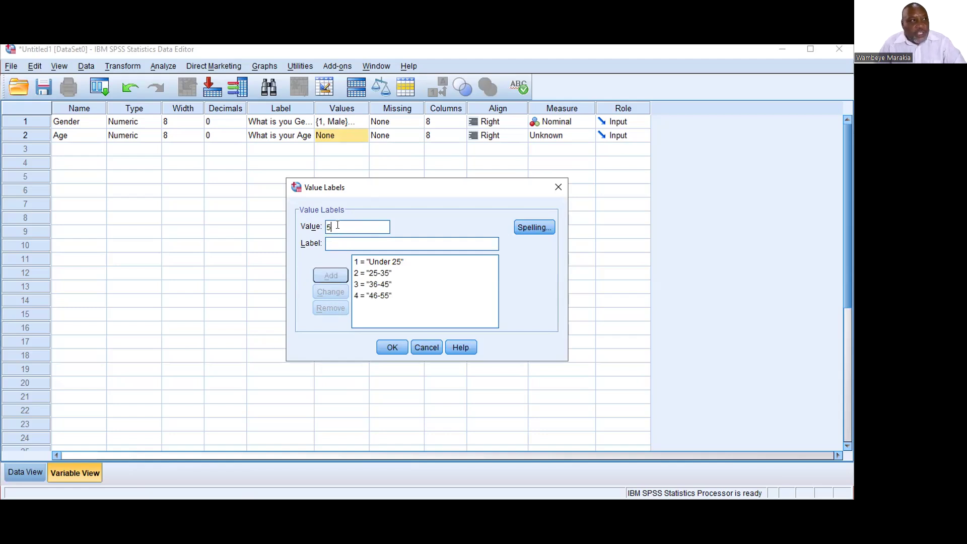
left_click(334, 239)
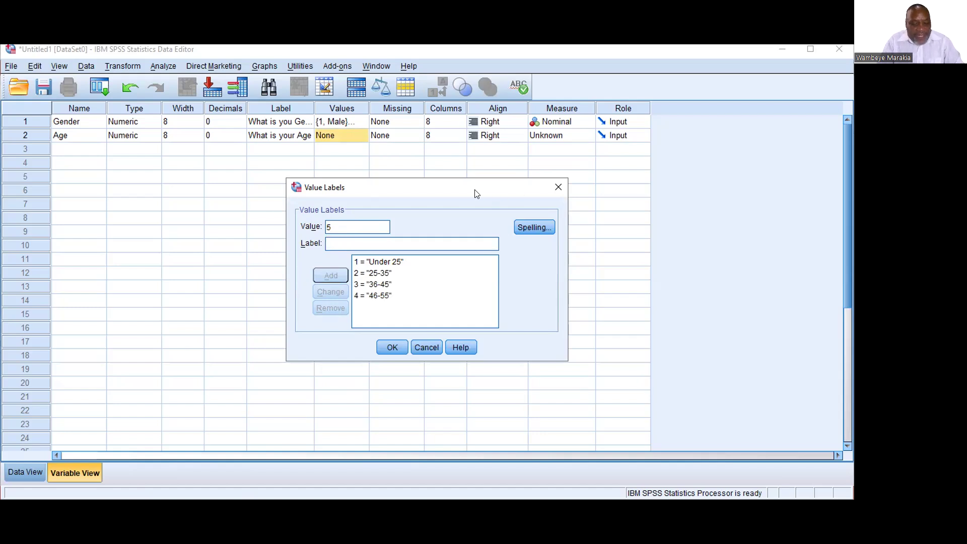
type("above")
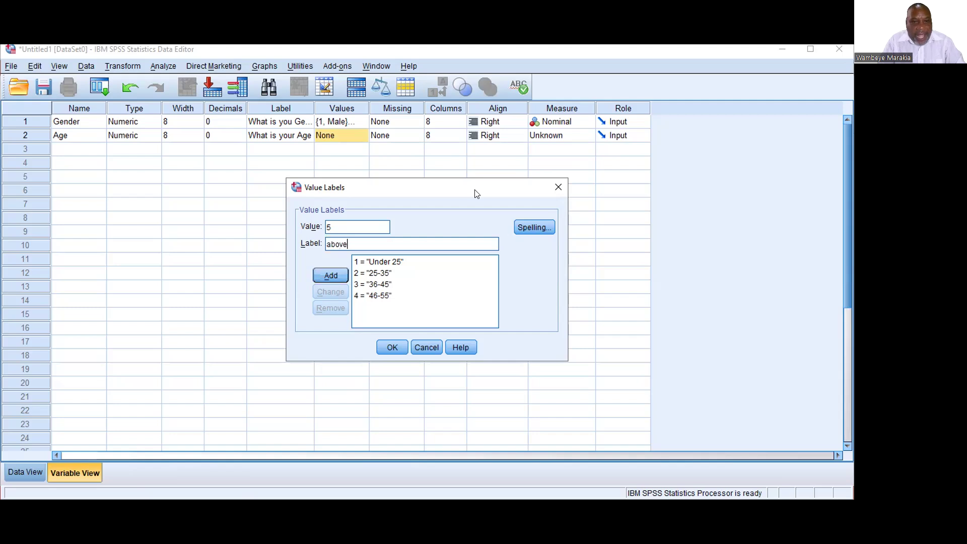
type(" 56")
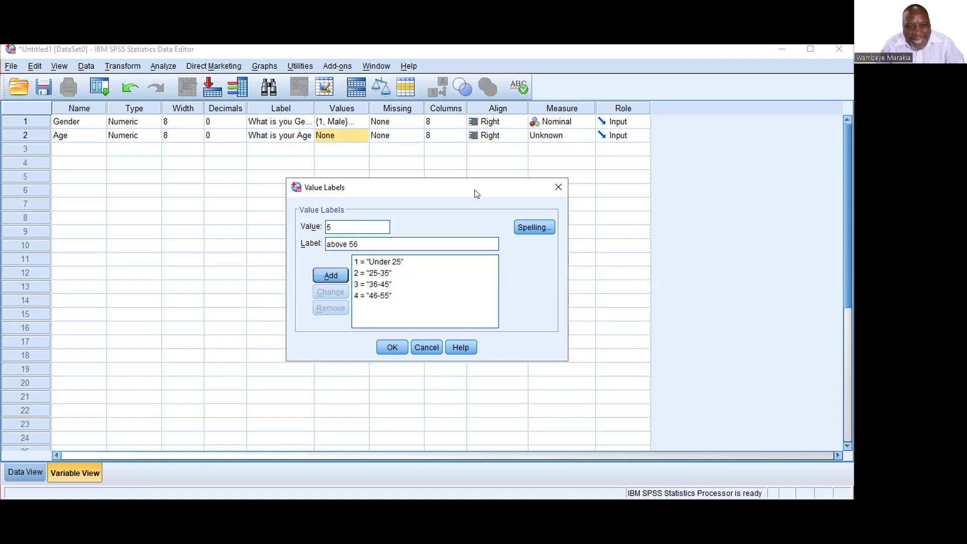
left_click(332, 275)
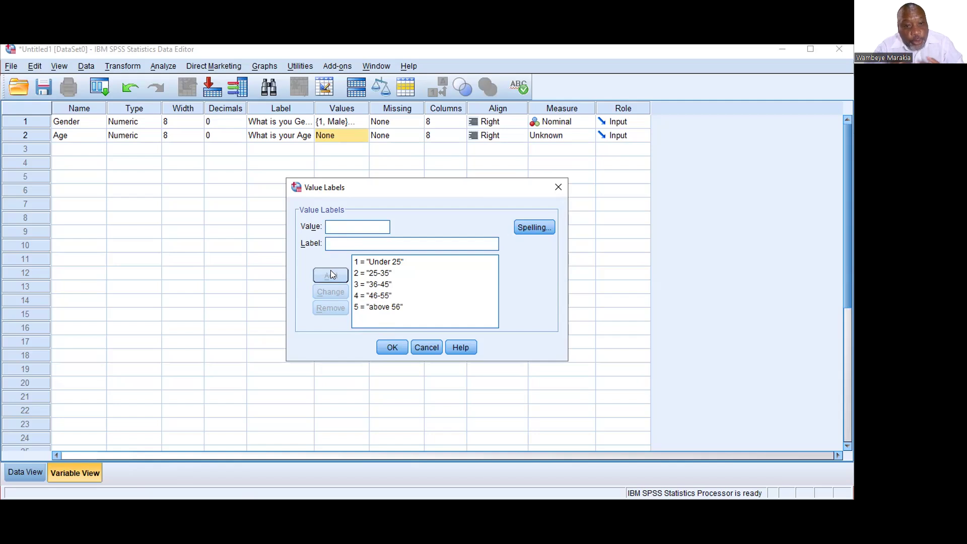
left_click(392, 348)
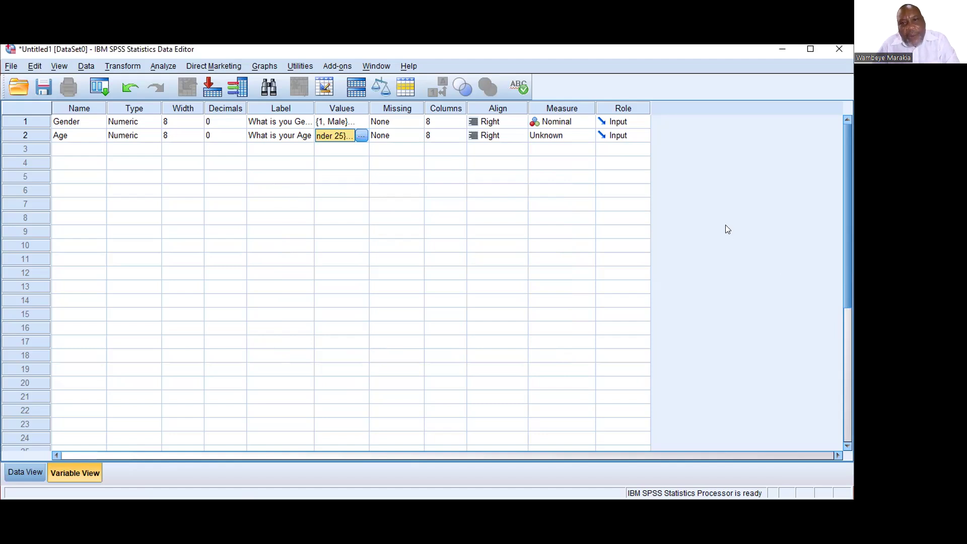
Set the Age variable's measurement level to Ordinal.
left_click(559, 136)
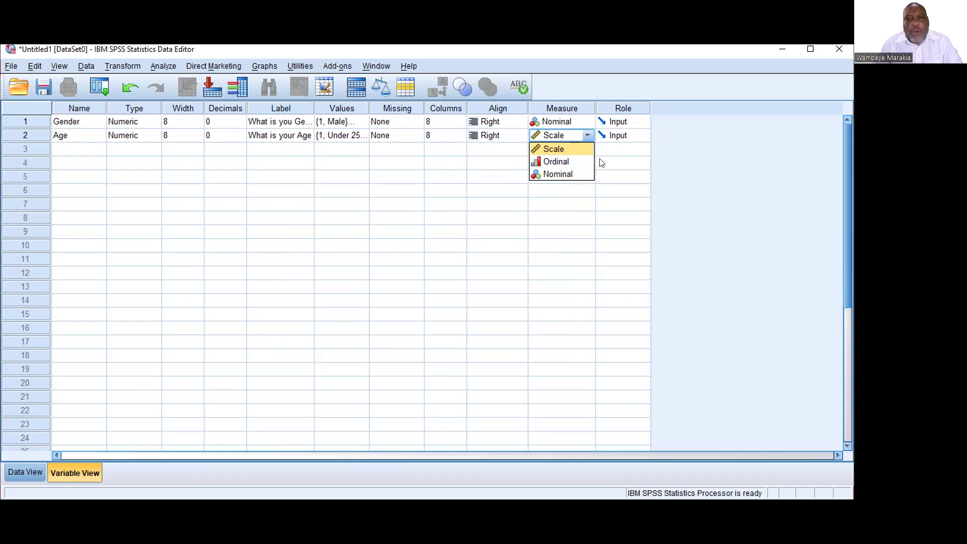
left_click(549, 162)
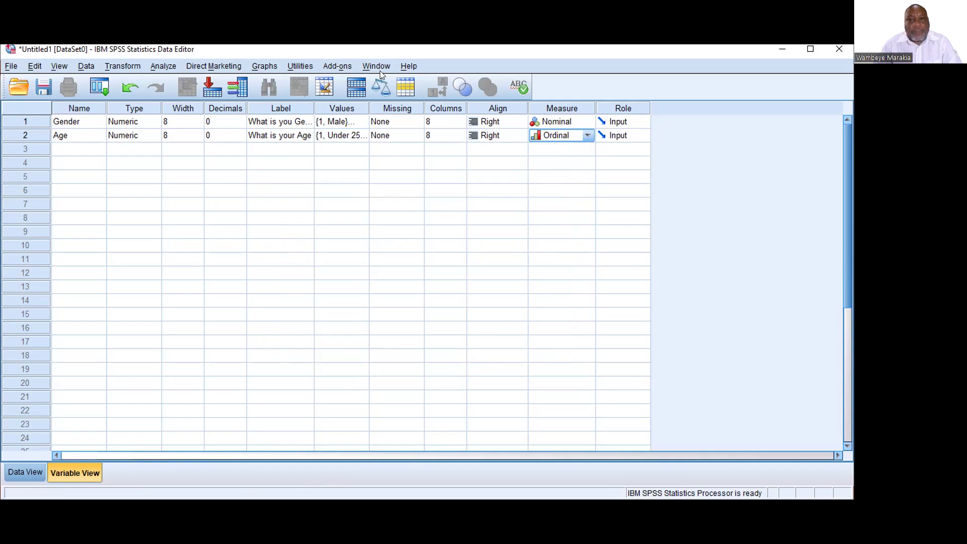
Name the third variable Teaching_Exprerience.
key("alt+Tab")
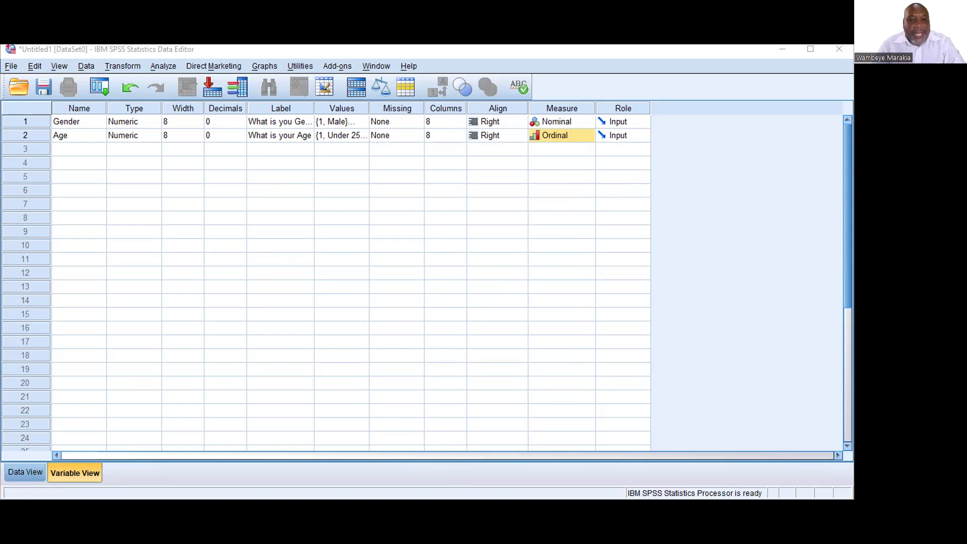
left_click(64, 150)
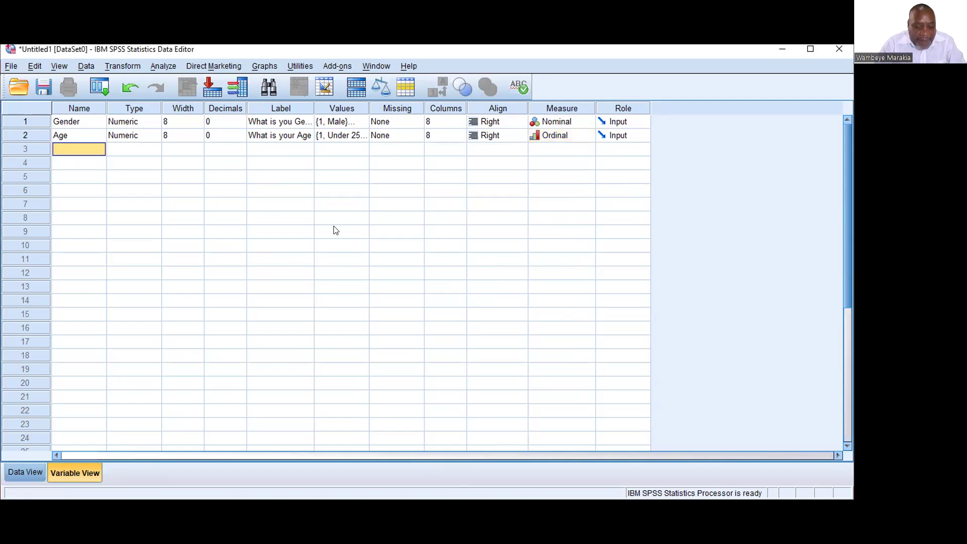
type("Teaching_")
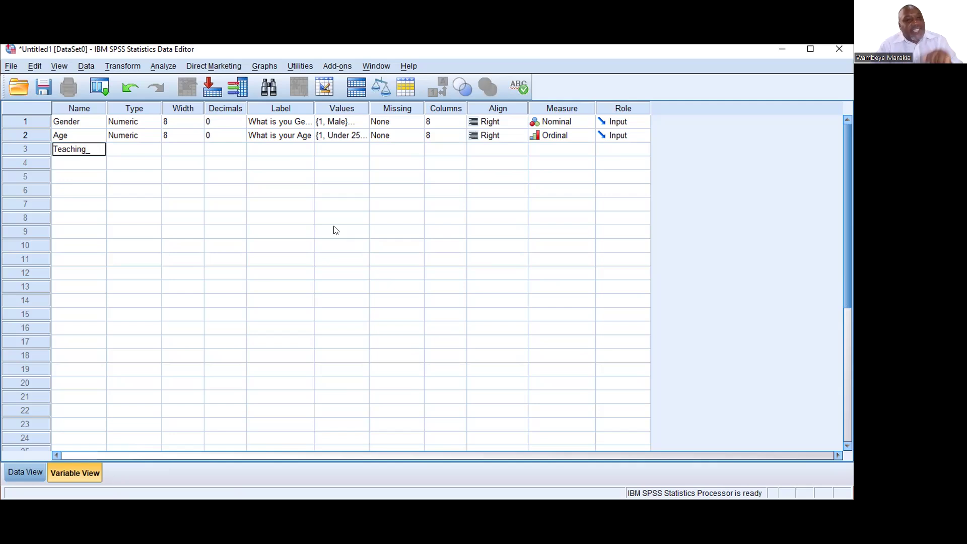
type("Expreince")
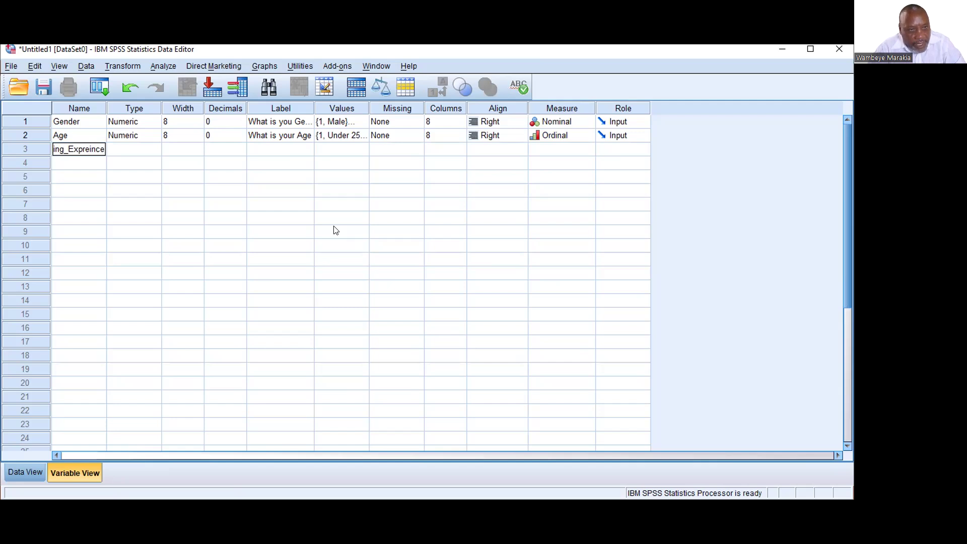
key("BackSpace")
key("BackSpace")
key("BackSpace")
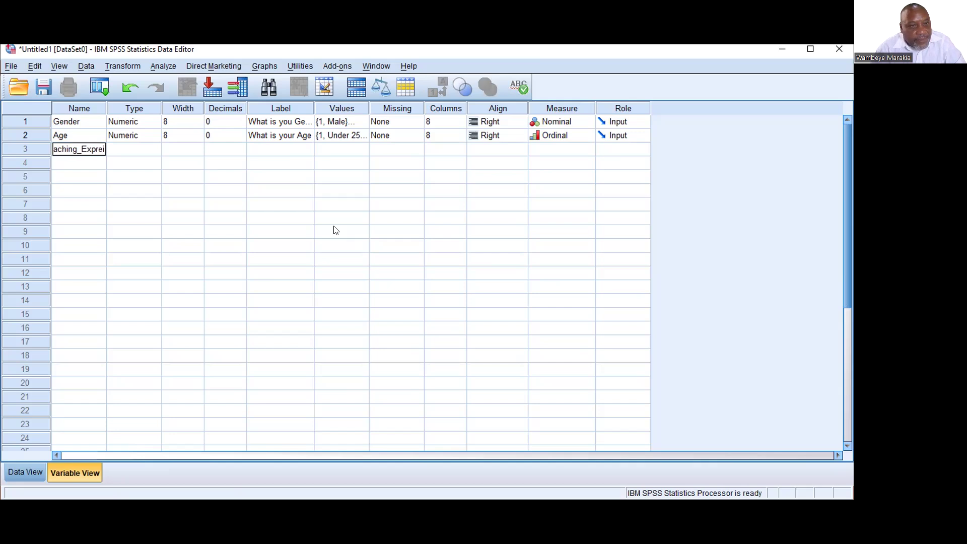
key("BackSpace")
type("rience")
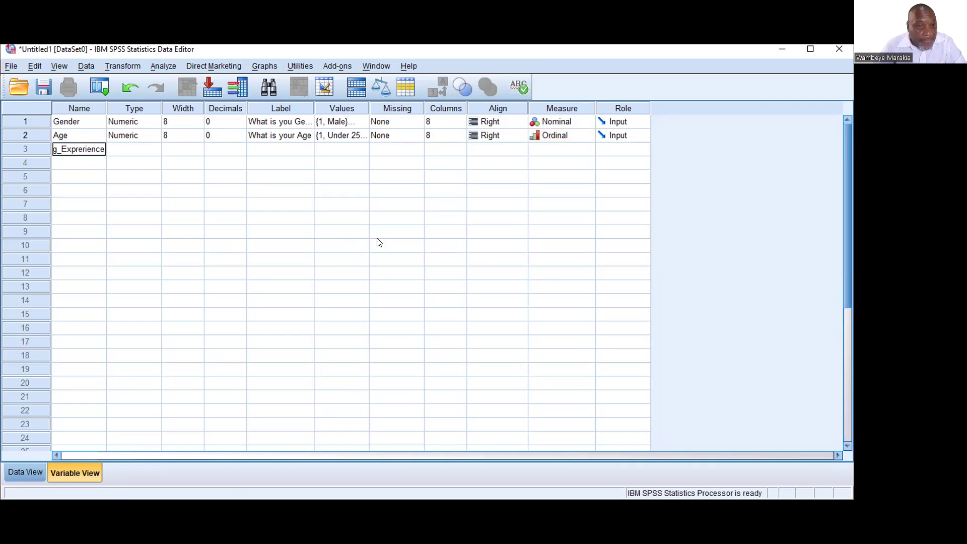
Set the decimals of the teaching experience variable to 0.
left_click(215, 164)
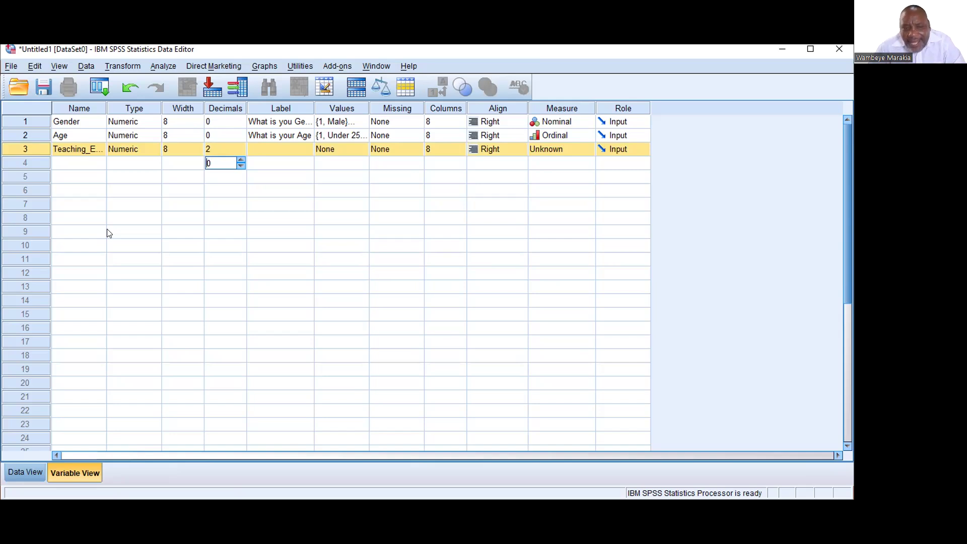
left_click(216, 148)
left_click(240, 151)
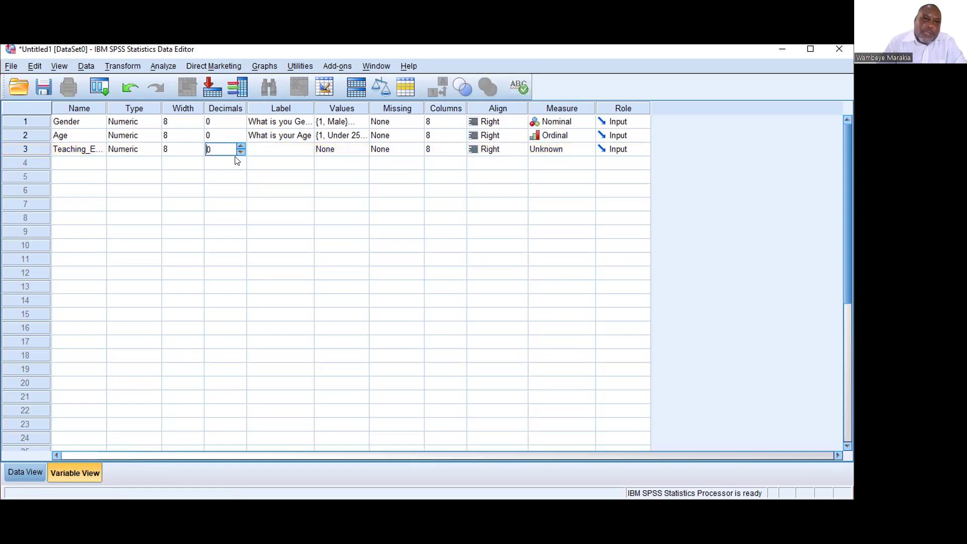
Enter "Teaching Exprience" as the label of the third variable.
left_click(265, 150)
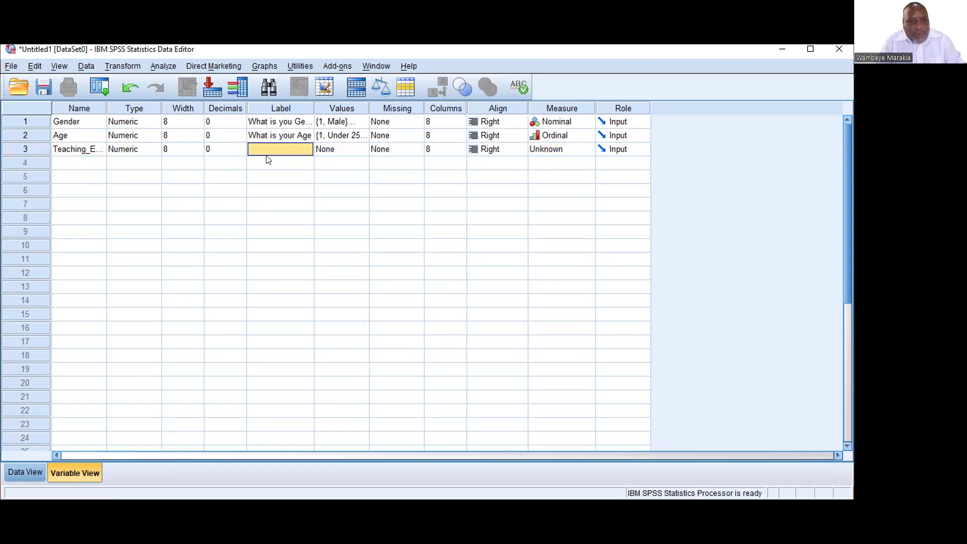
type("Te")
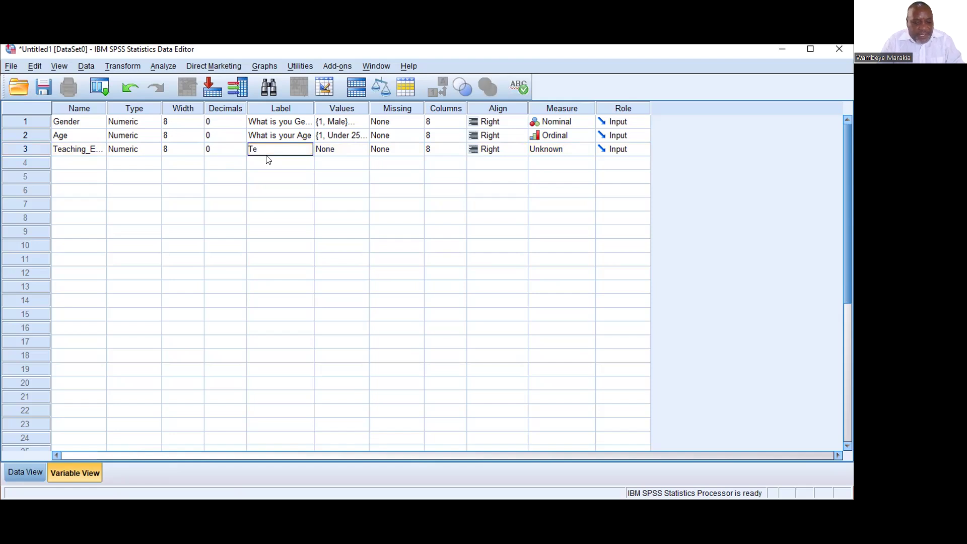
type("aching Exprience")
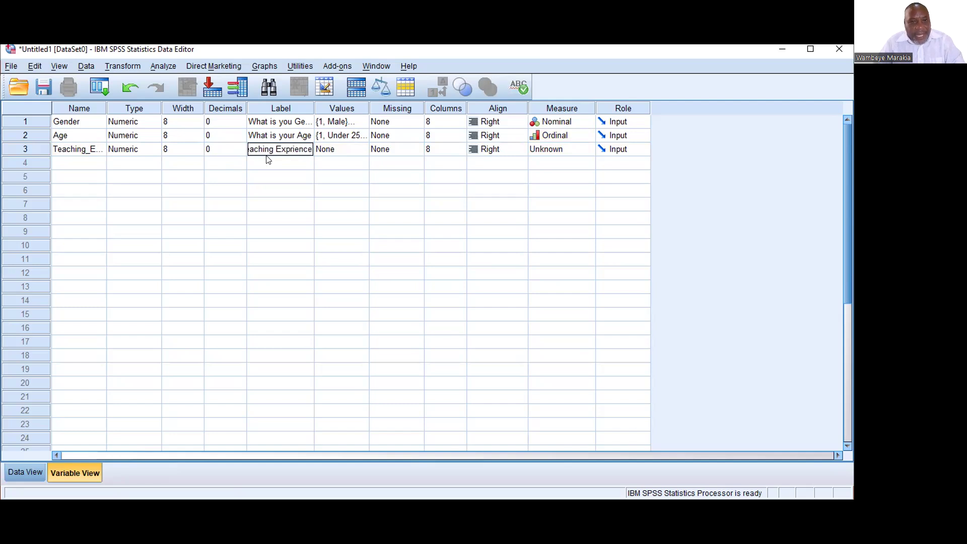
Add the value label 1 = "under 5 Years" for the teaching experience variable.
left_click(318, 151)
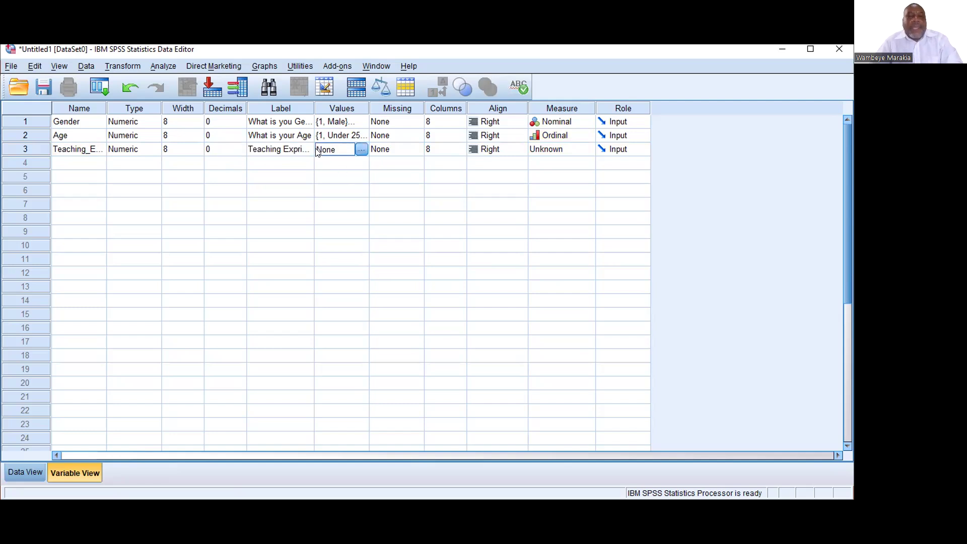
left_click(362, 149)
type("1")
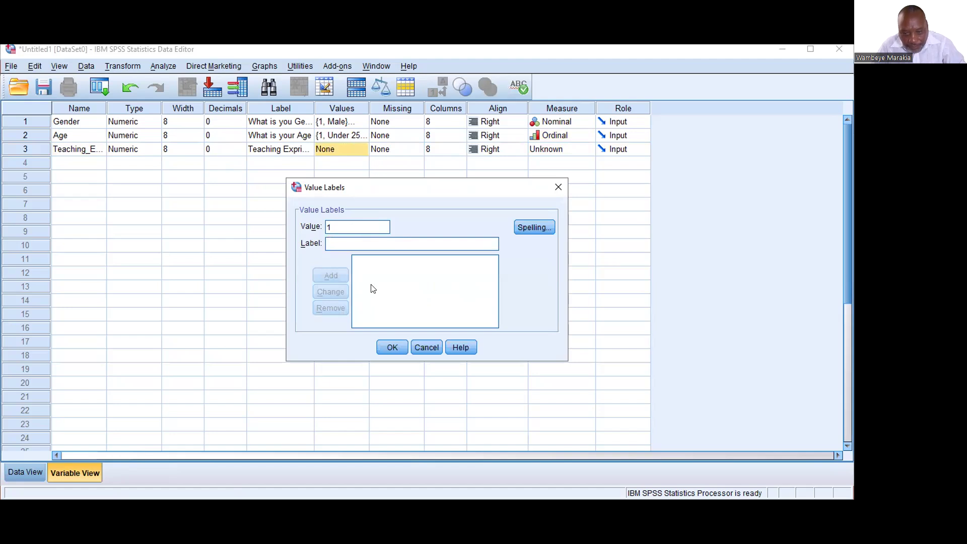
type("un")
type("der 5 Years")
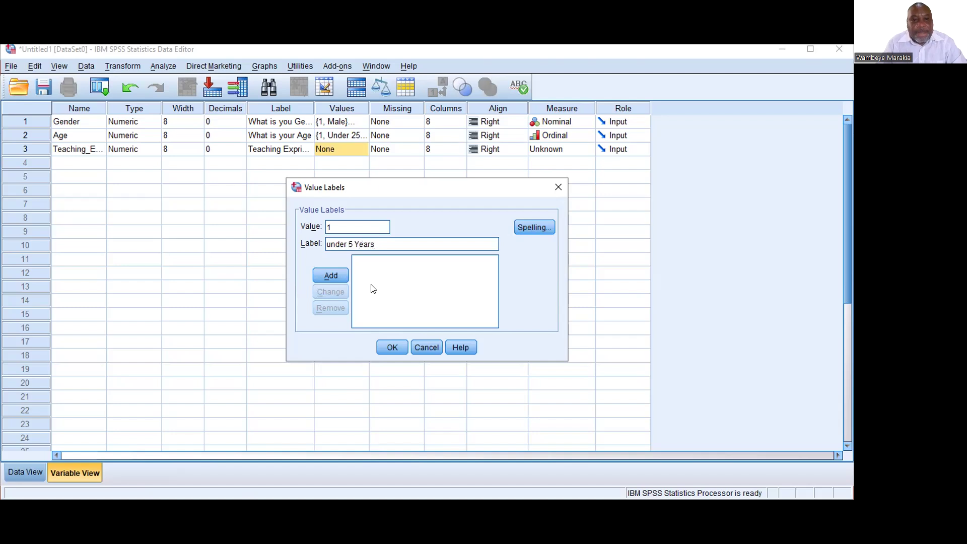
left_click(320, 277)
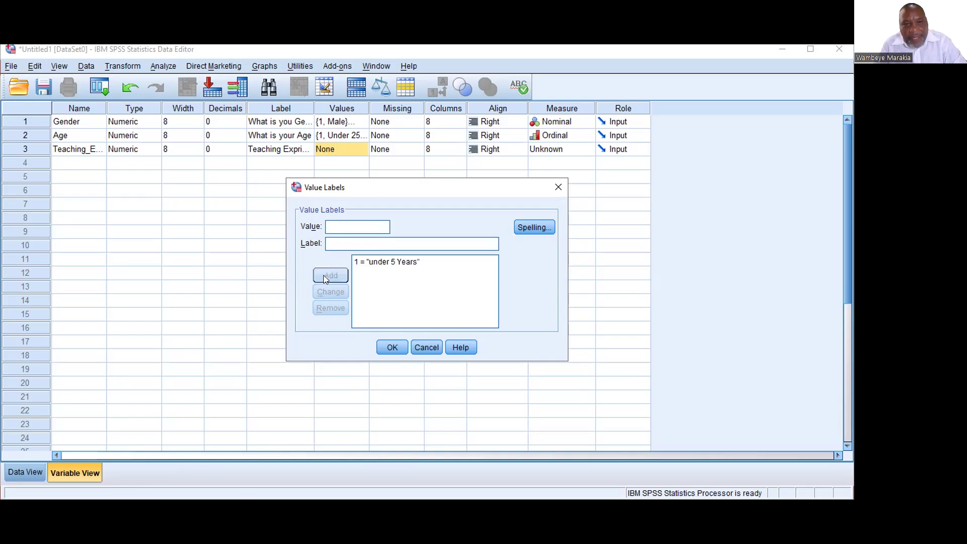
type("5")
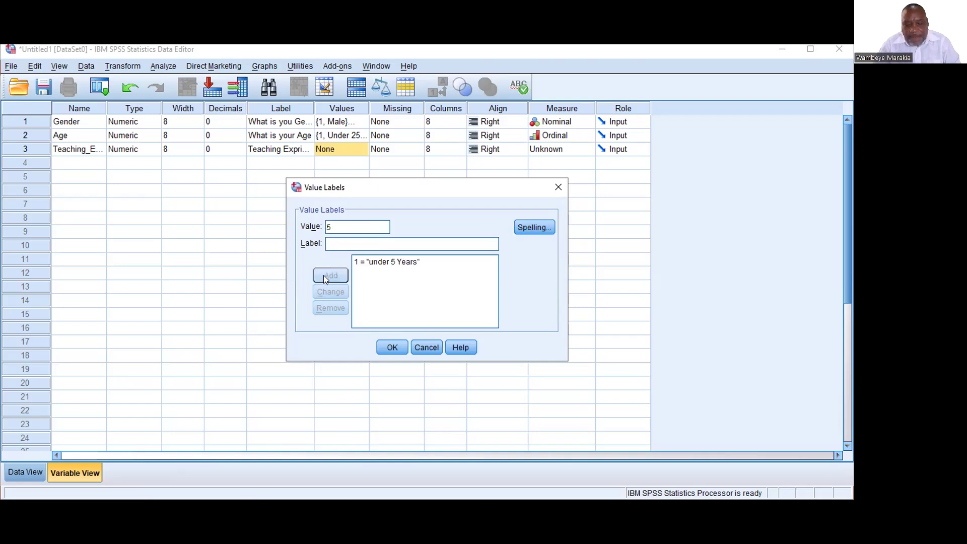
key("BackSpace")
type("5-1")
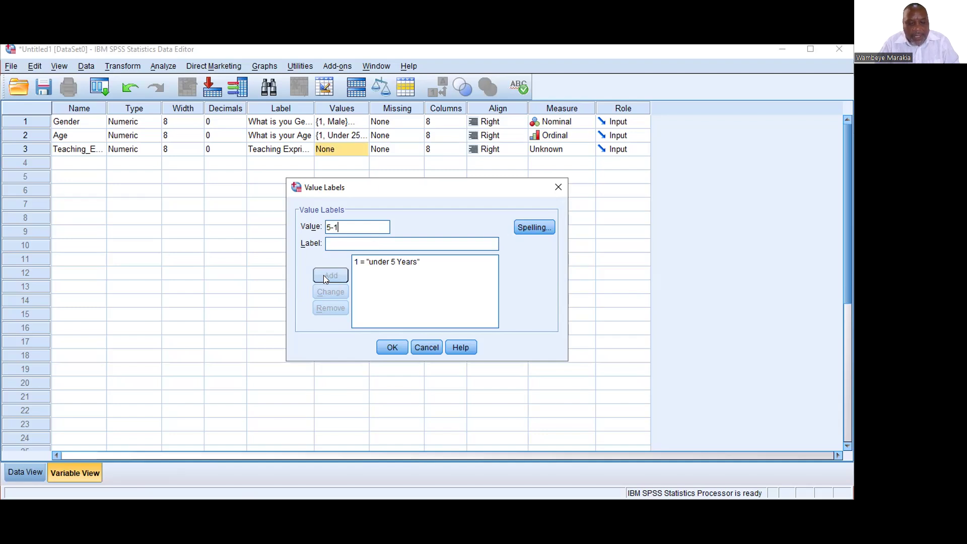
key("BackSpace")
key("BackSpace")
key("BackSpace")
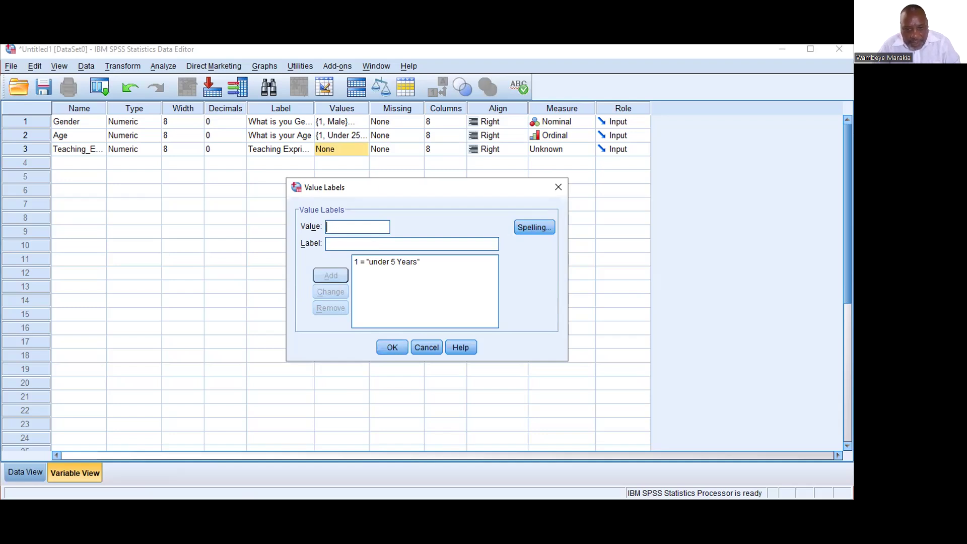
Add the value label 2 = "6-10 years" for the teaching experience variable.
key("alt+Tab")
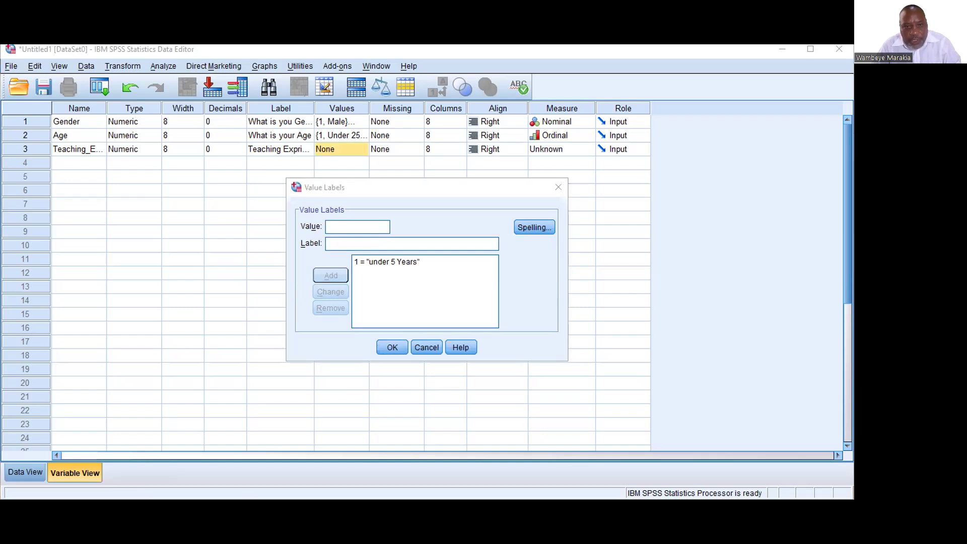
key("alt+Tab")
type("2")
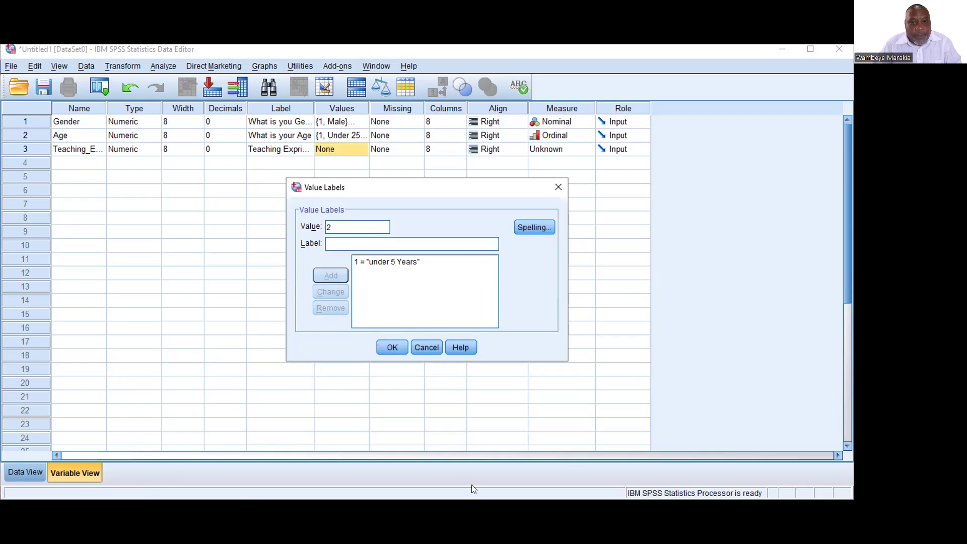
left_click(337, 243)
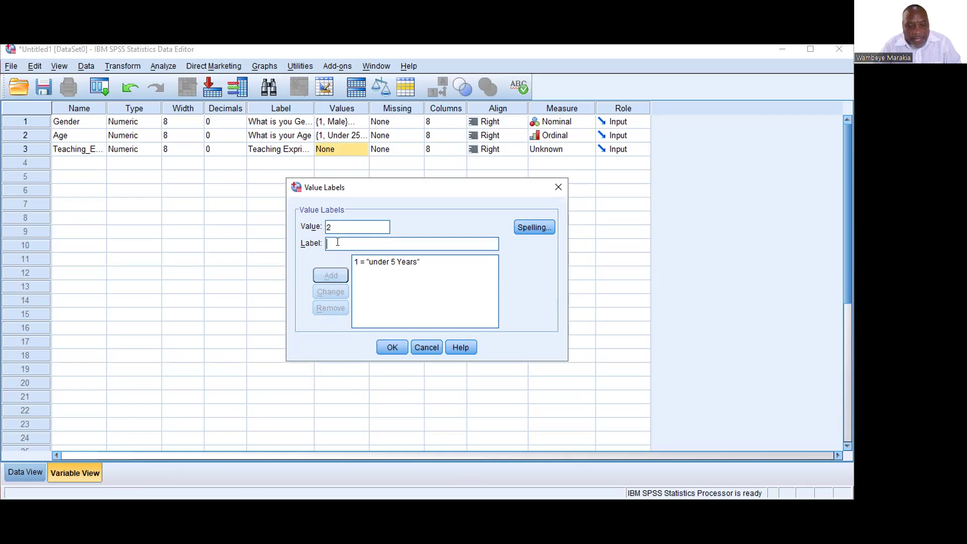
type("6-10")
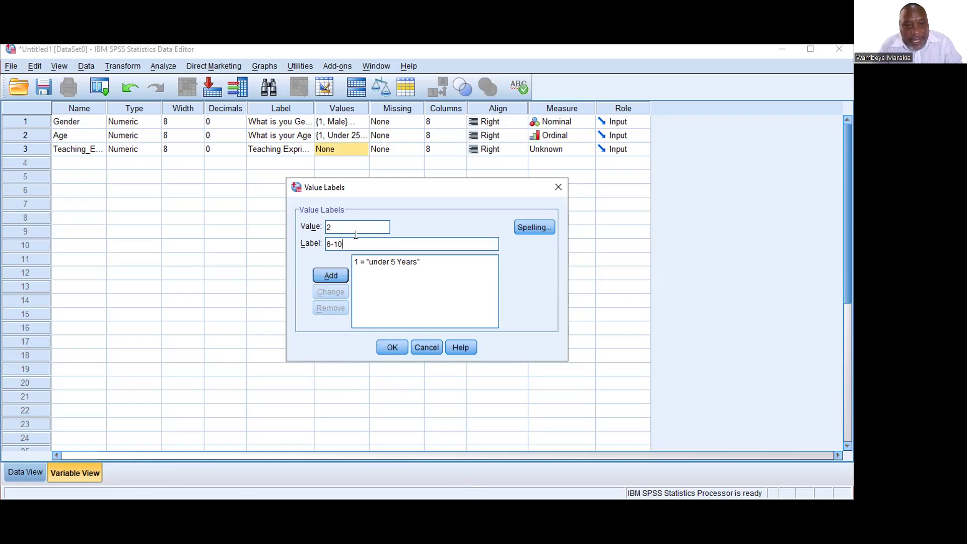
type(" years")
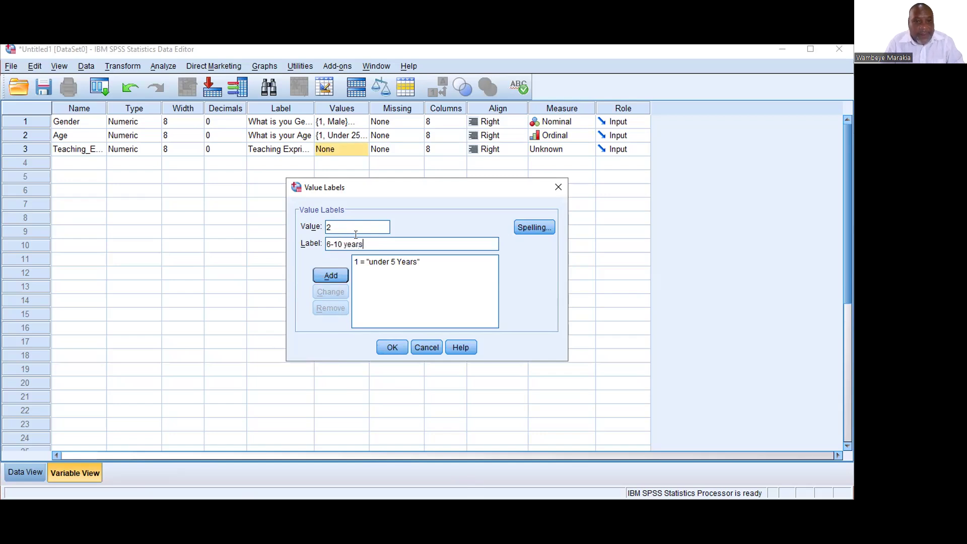
left_click(339, 276)
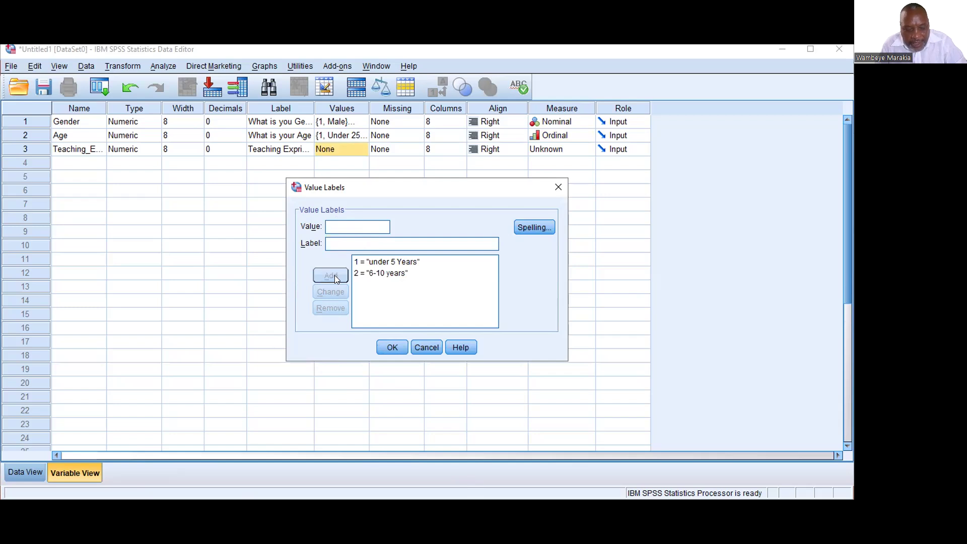
Add the value label 3 = "11-15 years" for the teaching experience variable.
type("3")
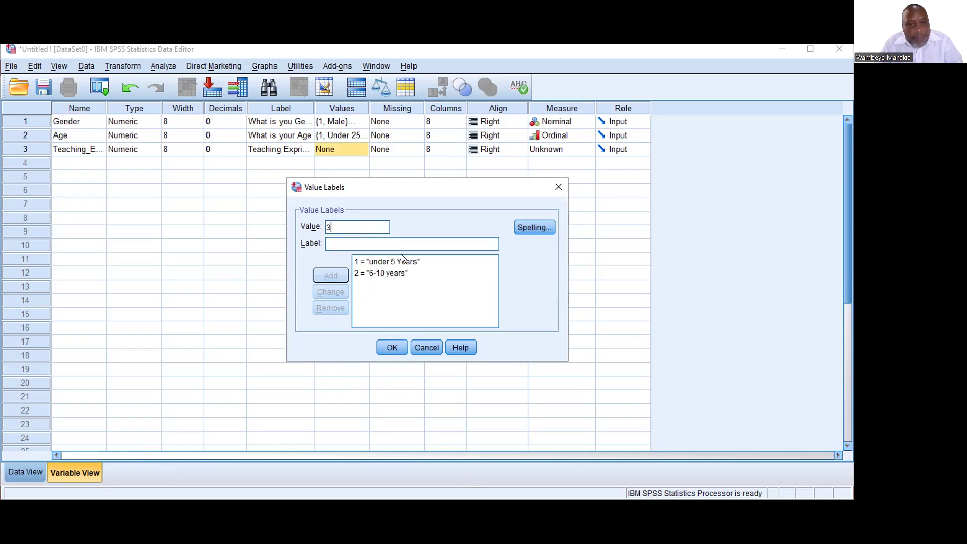
left_click(381, 243)
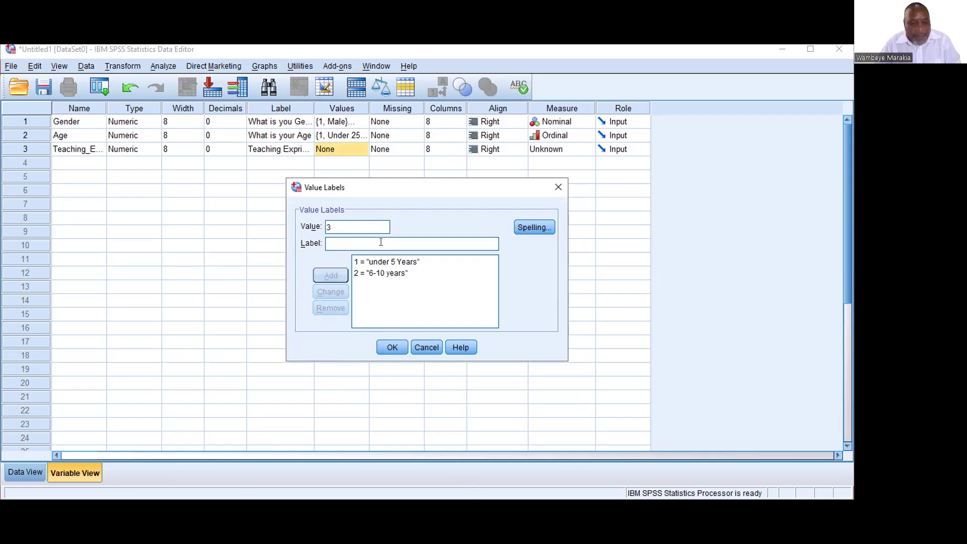
type("11-")
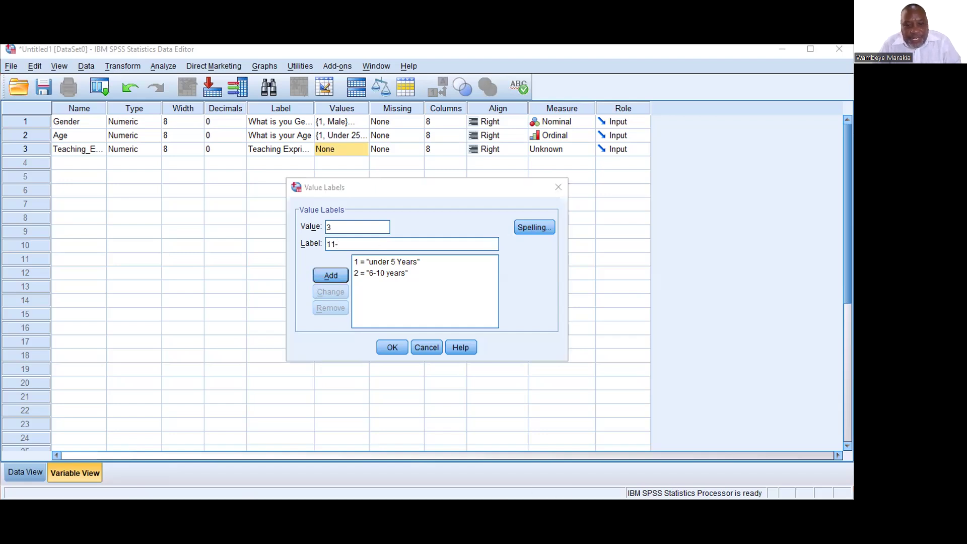
key("alt+Tab")
type("15 years")
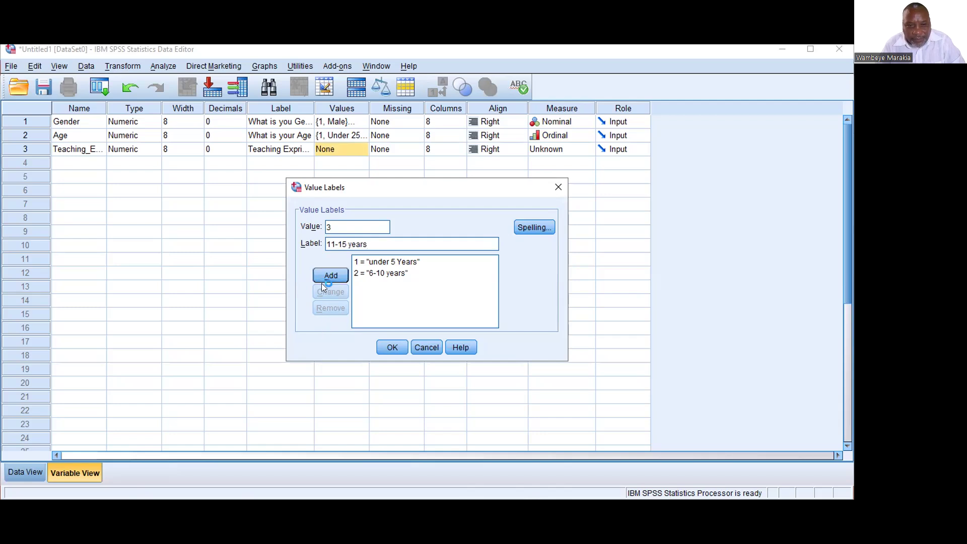
left_click(334, 272)
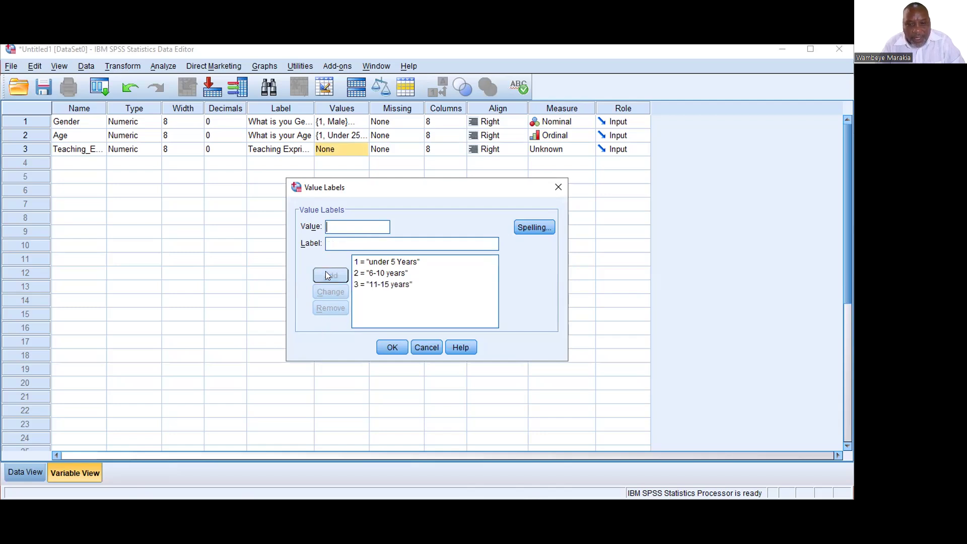